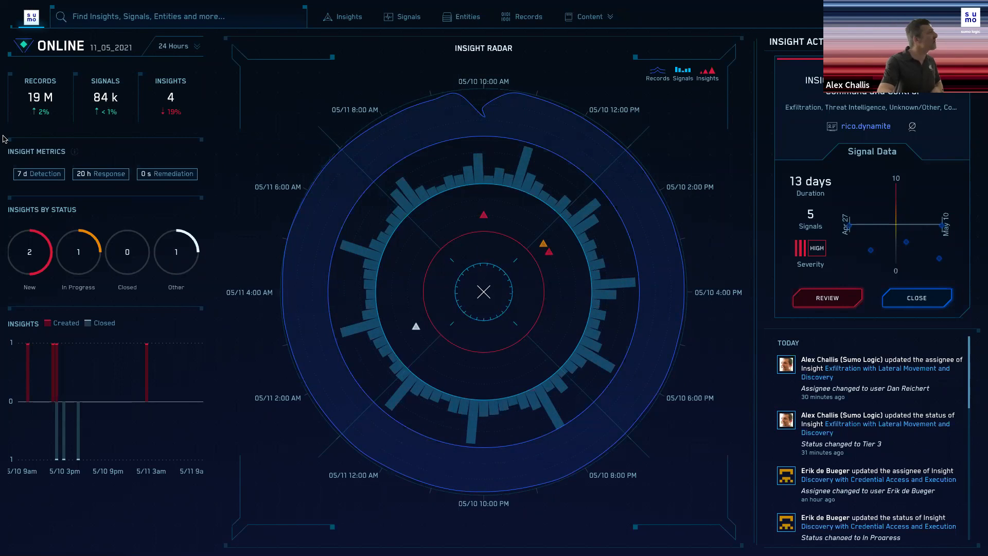
# Look over the dashboard's time range choices and inspect the signal bars and insight markers on the Insight Radar
pyautogui.click(168, 48)
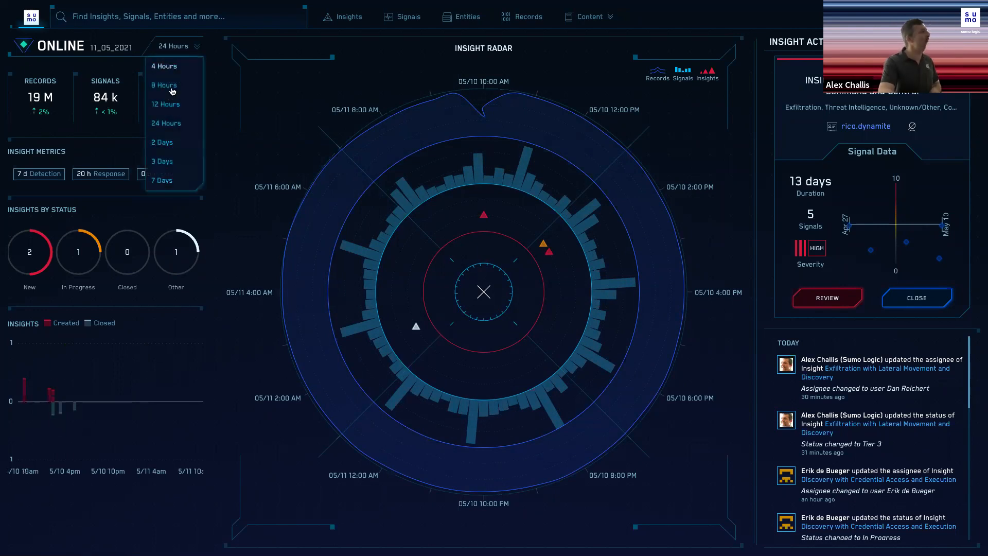
pyautogui.click(46, 129)
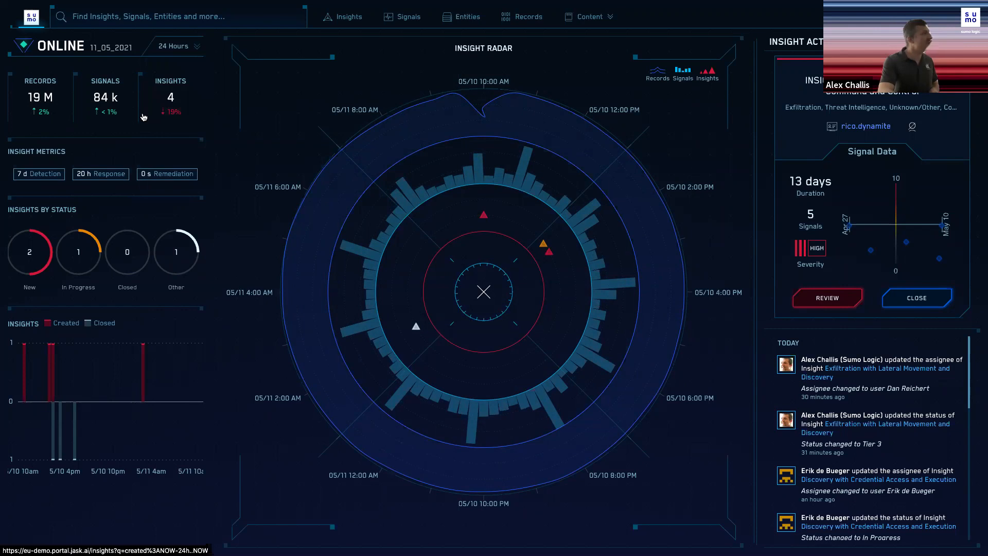
pyautogui.moveTo(397, 218)
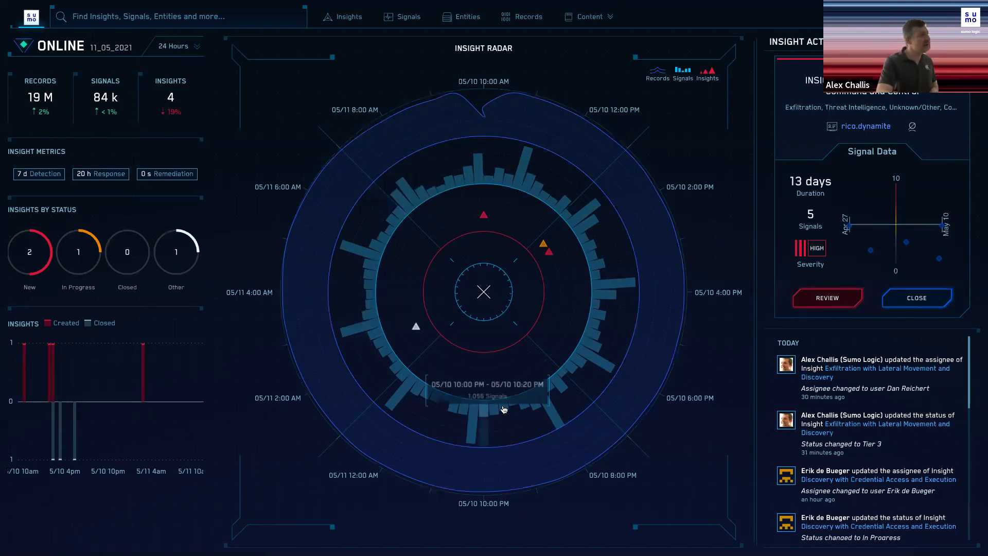
pyautogui.moveTo(585, 340)
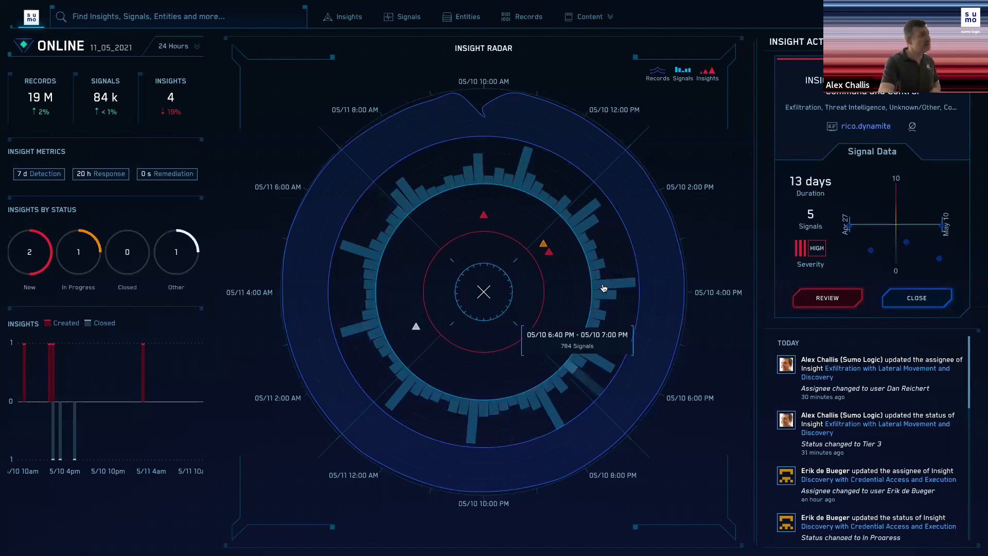
pyautogui.moveTo(502, 182)
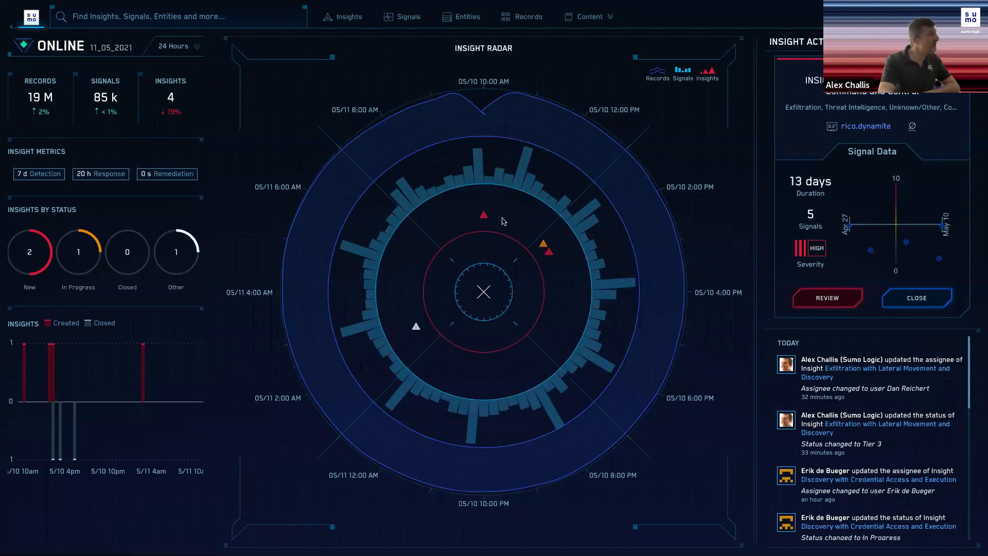
pyautogui.moveTo(483, 218)
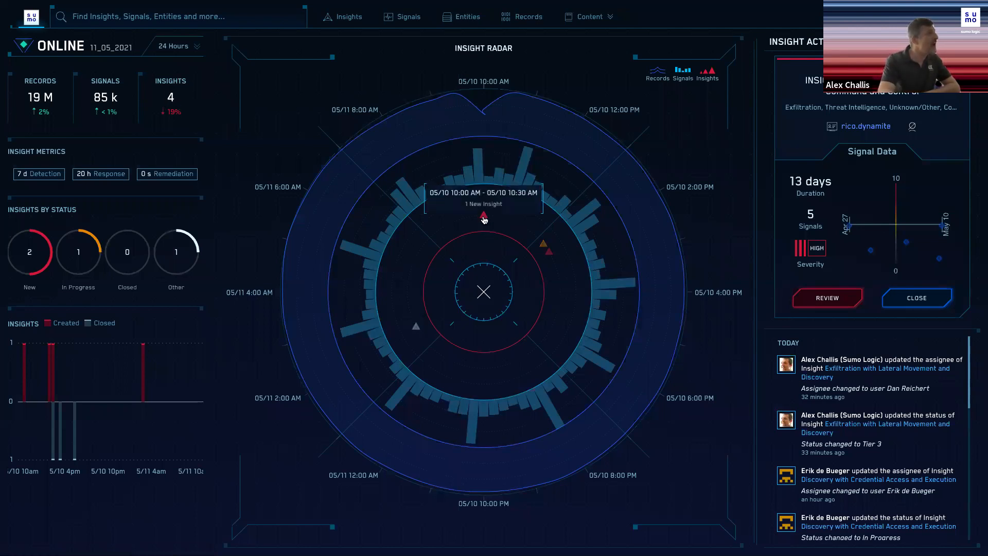
pyautogui.moveTo(416, 328)
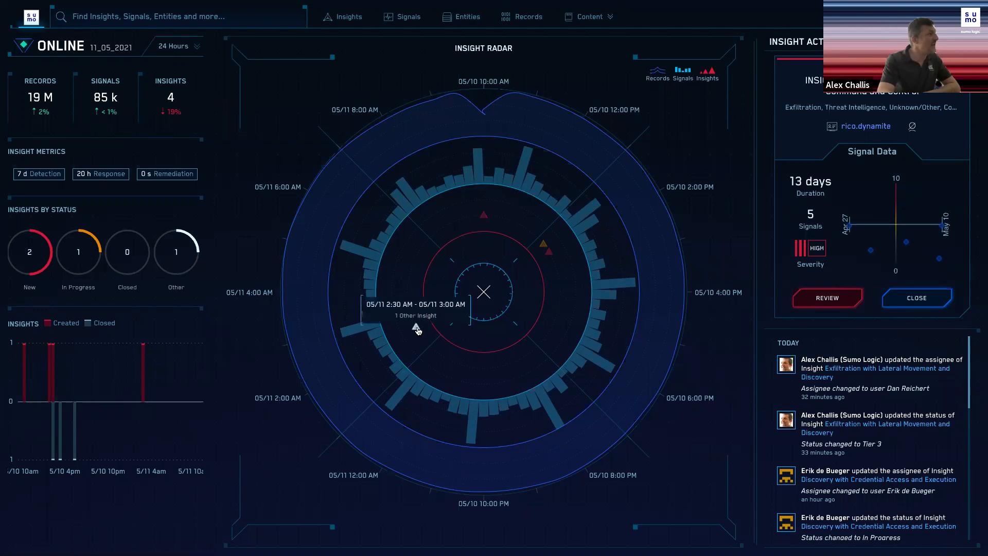
pyautogui.moveTo(550, 254)
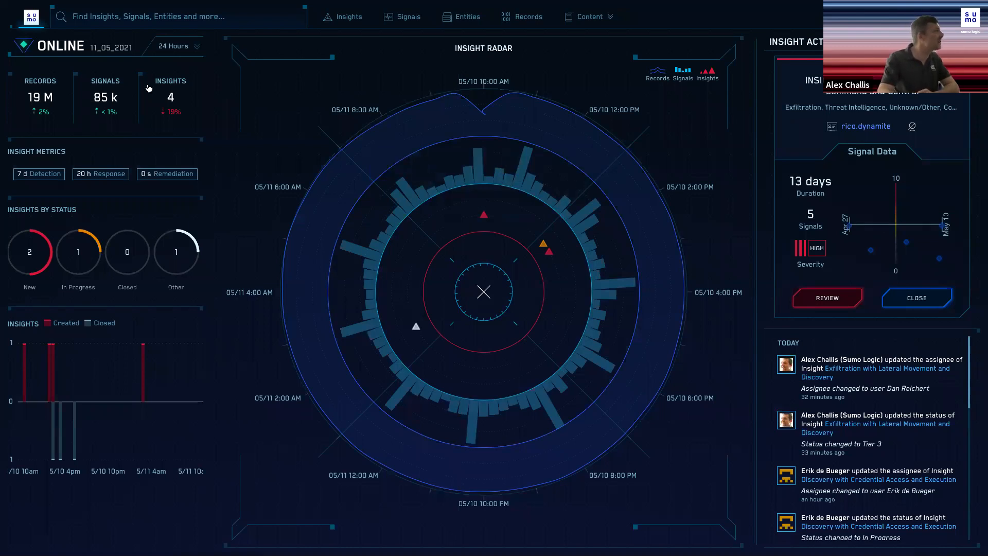
# Open the board of insights created in the past 24 hours and move INSIGHT-2571 from New to In Progress
pyautogui.click(171, 102)
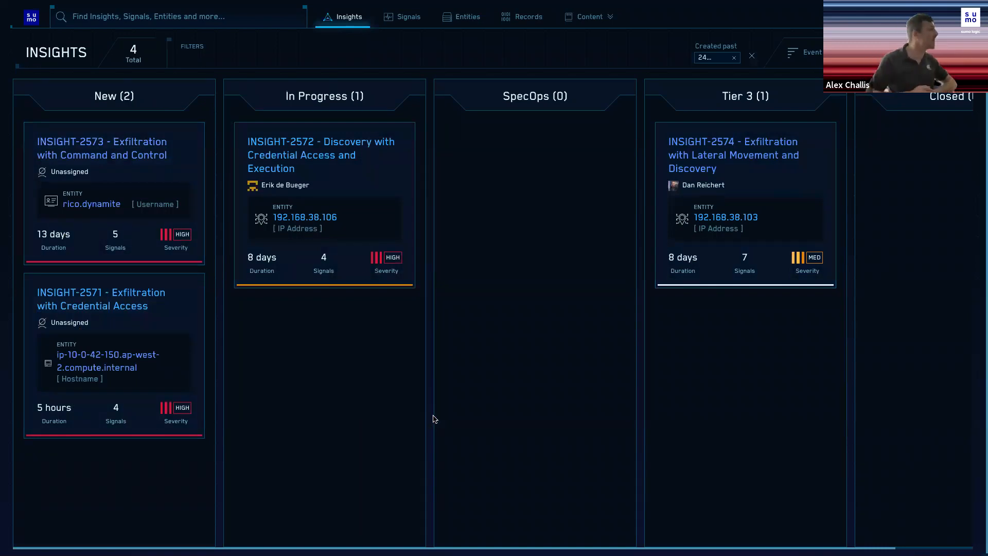
pyautogui.moveTo(136, 292); pyautogui.dragTo(372, 355)
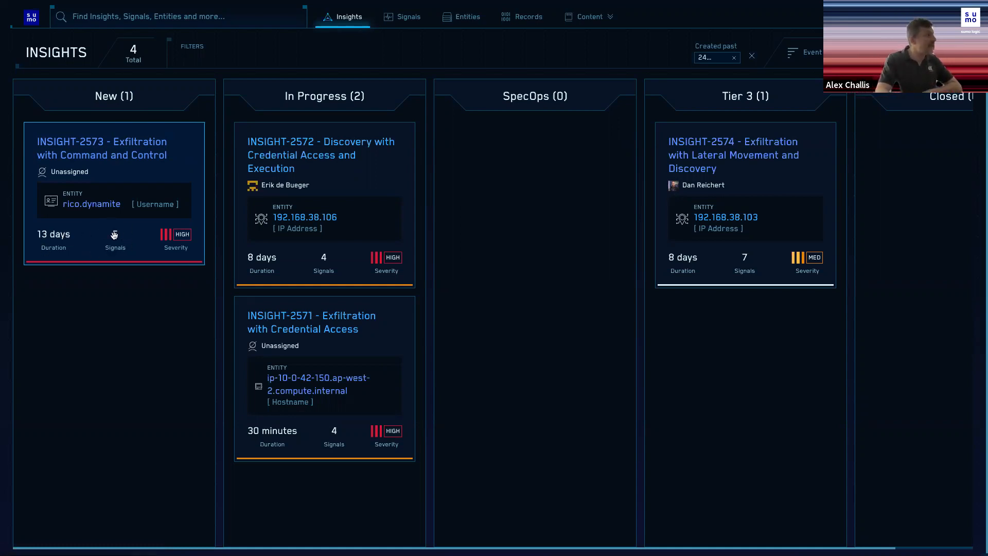
# Open the details of INSIGHT-2573 and review its signal timeline and the list of available actions
pyautogui.click(108, 157)
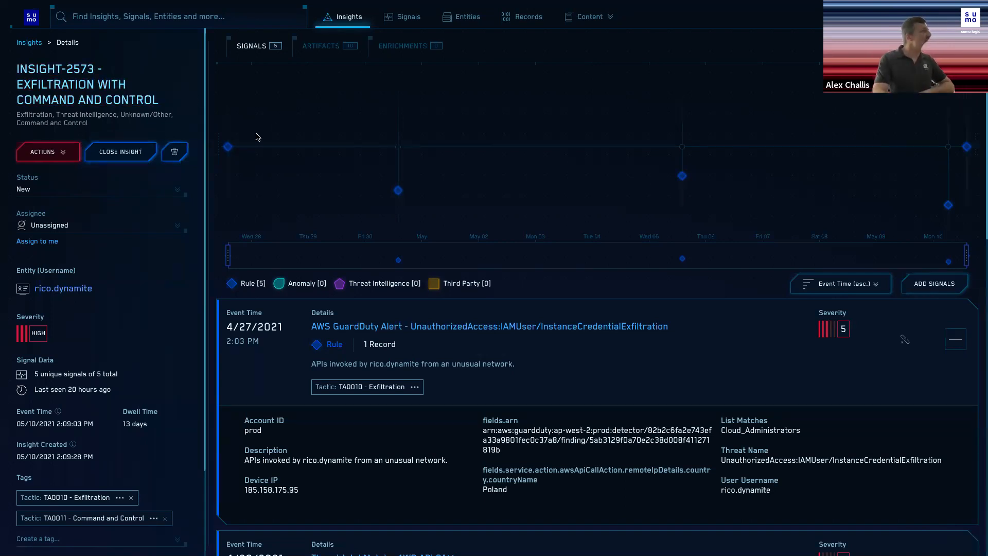
pyautogui.moveTo(230, 152)
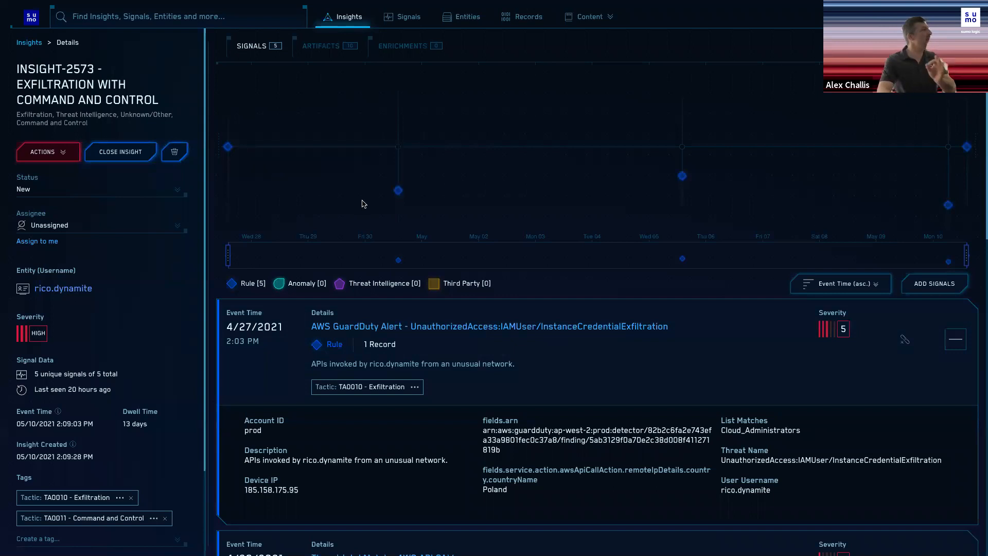
pyautogui.moveTo(399, 196)
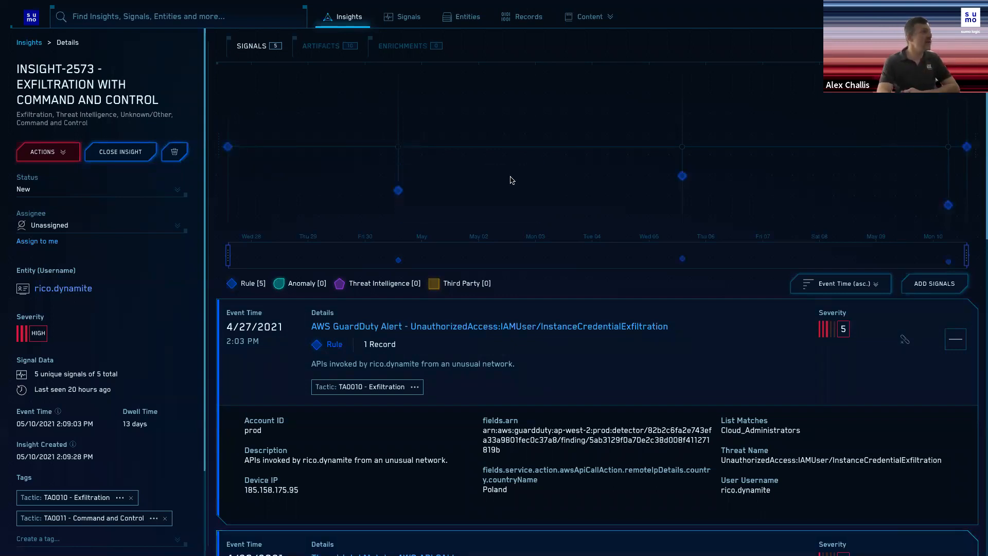
pyautogui.moveTo(683, 180)
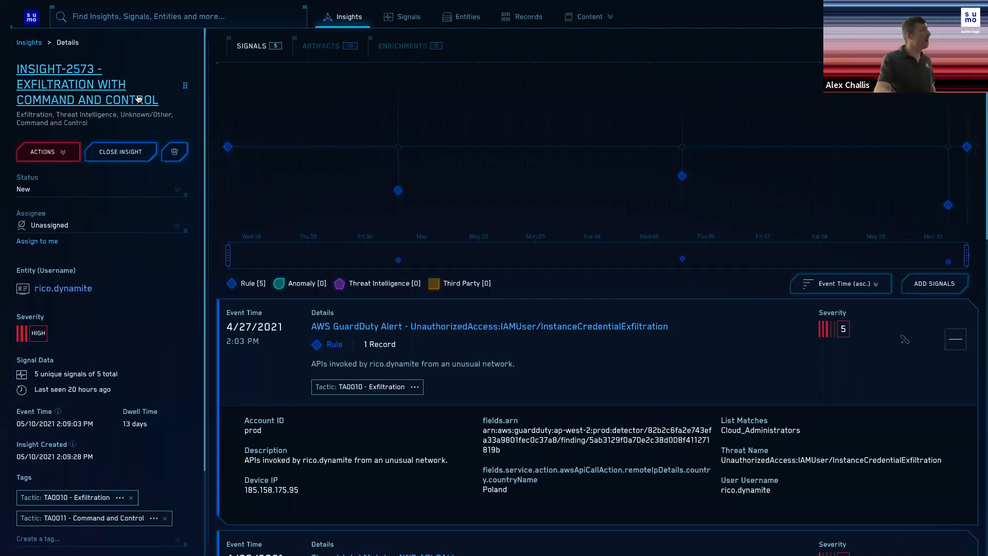
pyautogui.click(62, 155)
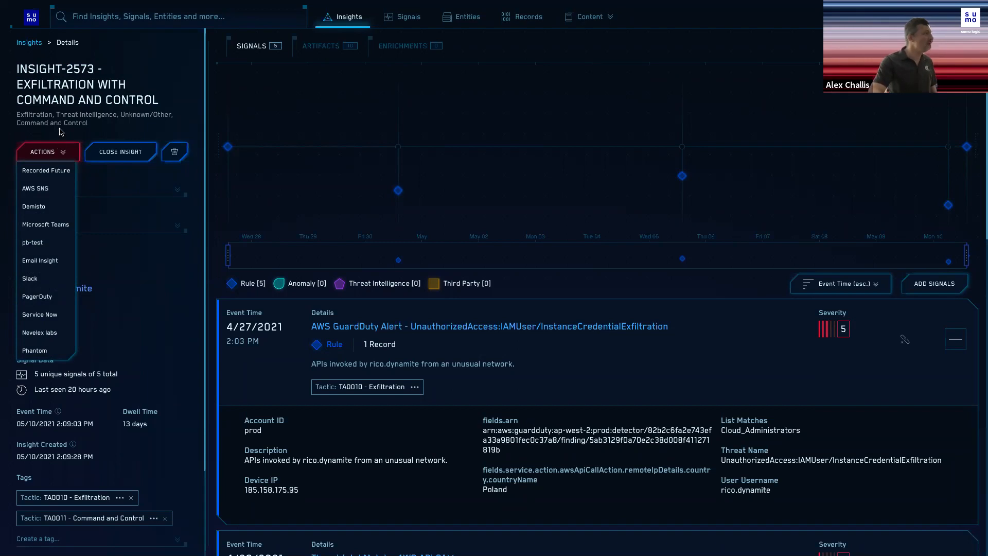
pyautogui.click(62, 133)
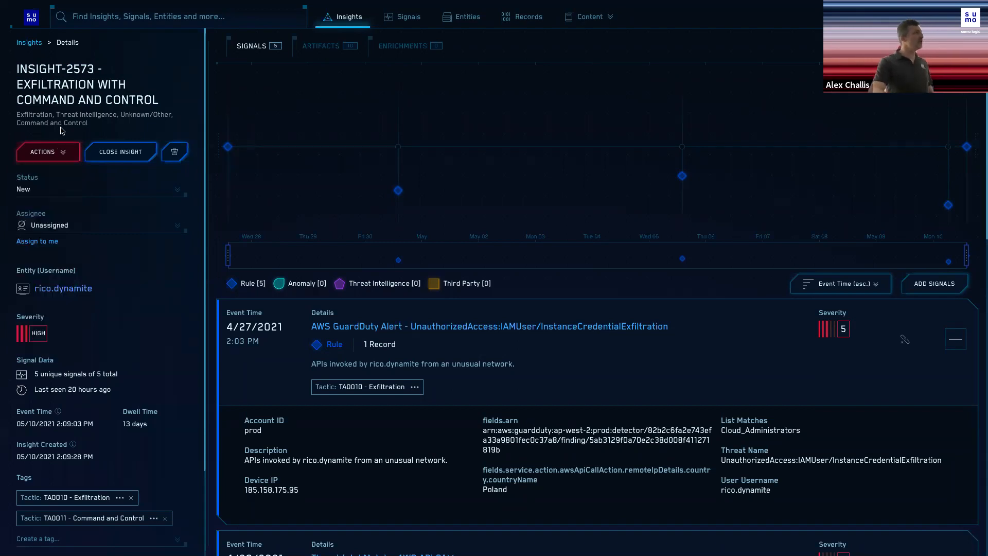
# Set the status of INSIGHT-2573 to In Progress and assign the insight to the current account
pyautogui.click(52, 189)
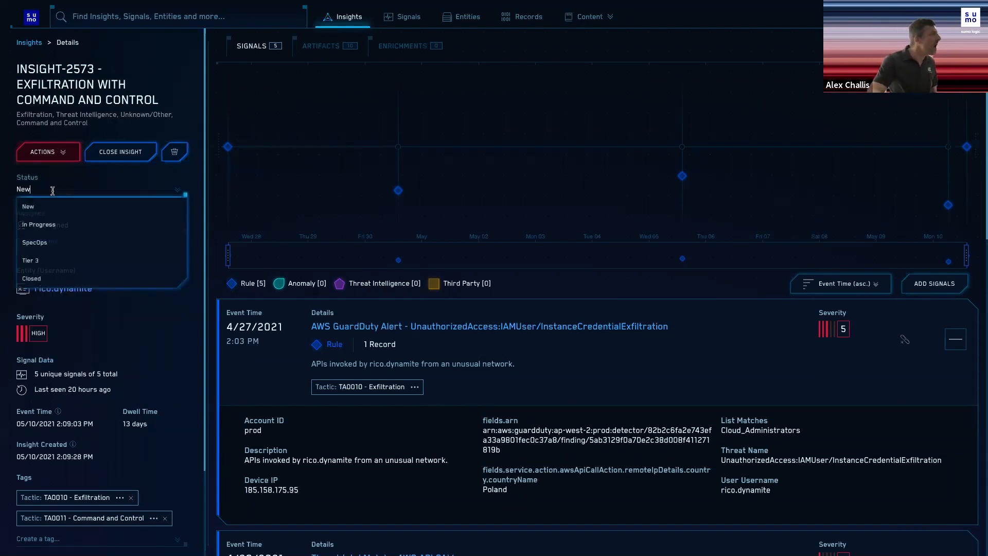
pyautogui.click(56, 225)
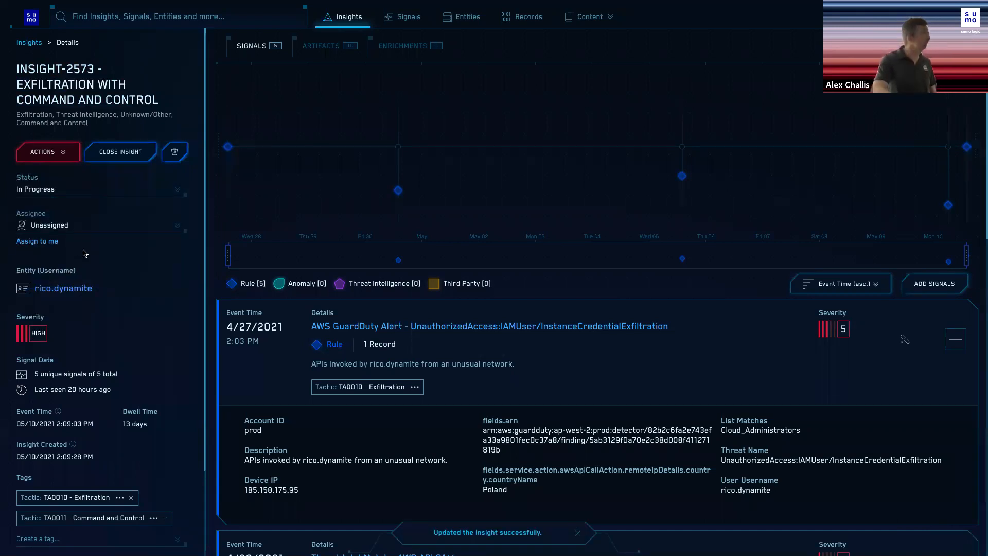
pyautogui.click(39, 245)
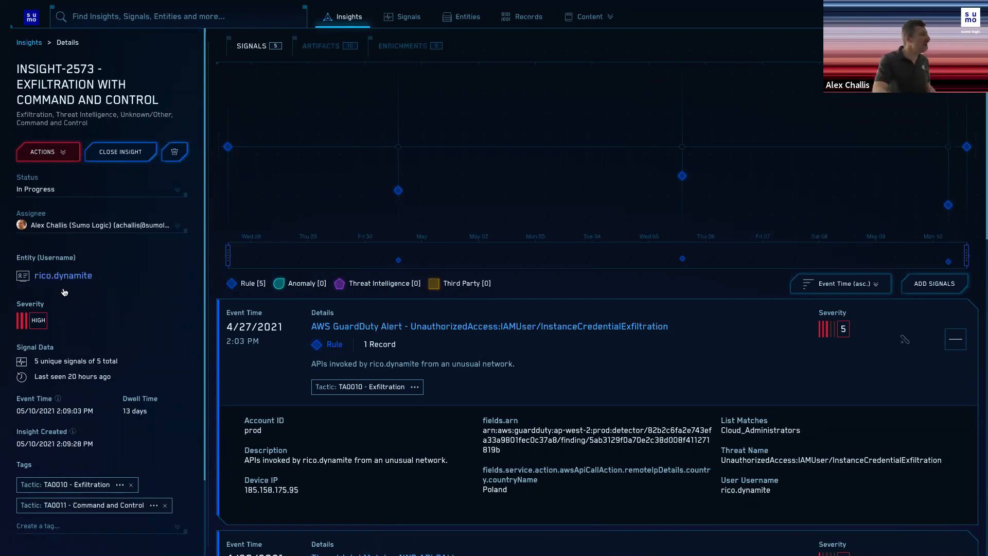
# Examine the insight's entity, unique signal count, last-seen time and dwell time in its details
pyautogui.moveTo(77, 278)
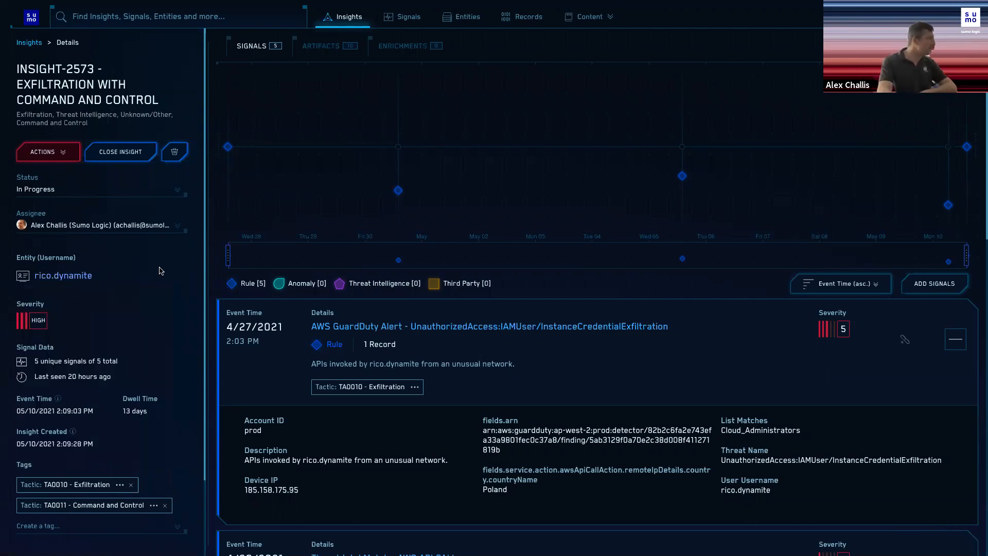
pyautogui.scroll(-2, 161, 269)
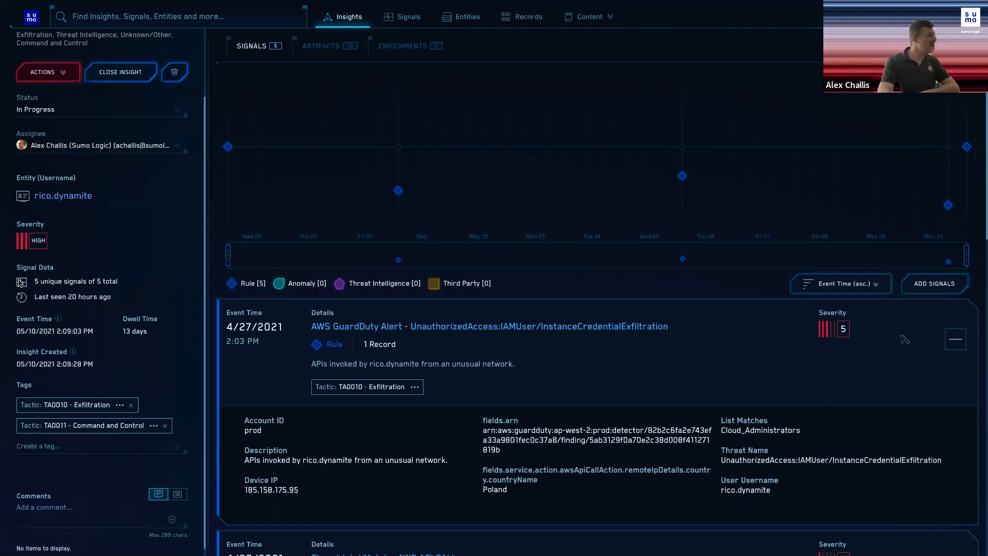
pyautogui.moveTo(119, 282); pyautogui.dragTo(34, 282)
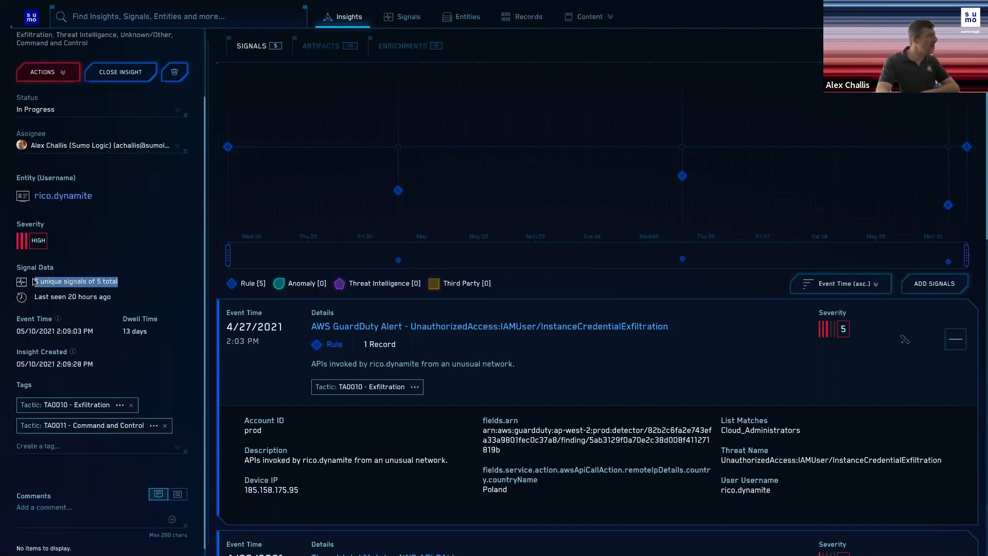
pyautogui.click(134, 293)
pyautogui.moveTo(111, 297); pyautogui.dragTo(68, 297)
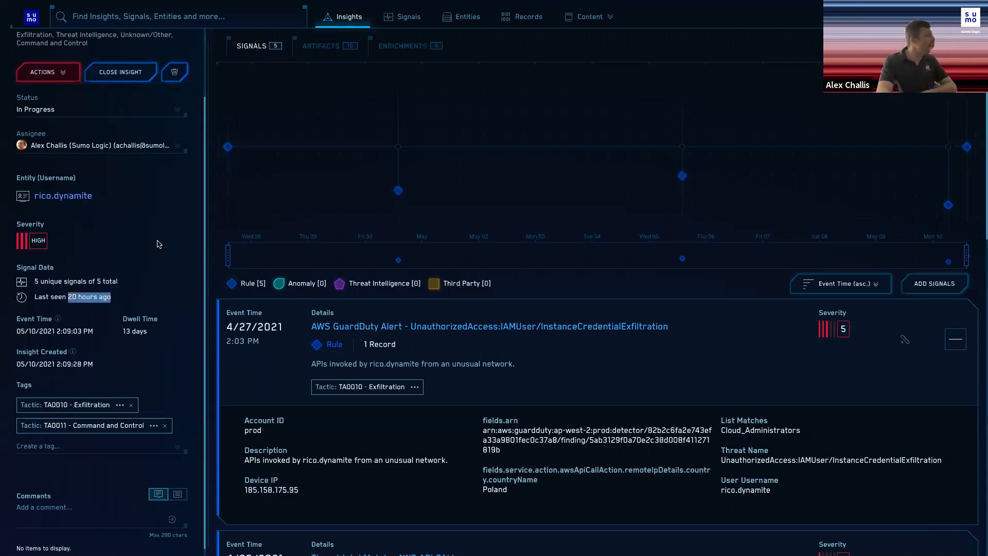
pyautogui.click(175, 290)
pyautogui.moveTo(148, 332); pyautogui.dragTo(126, 330)
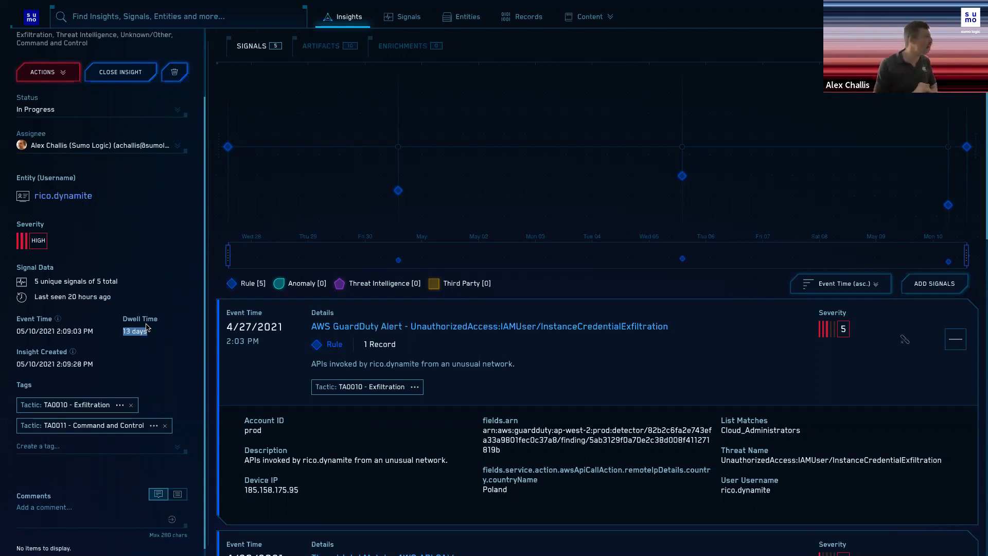
pyautogui.scroll(-1, 169, 322)
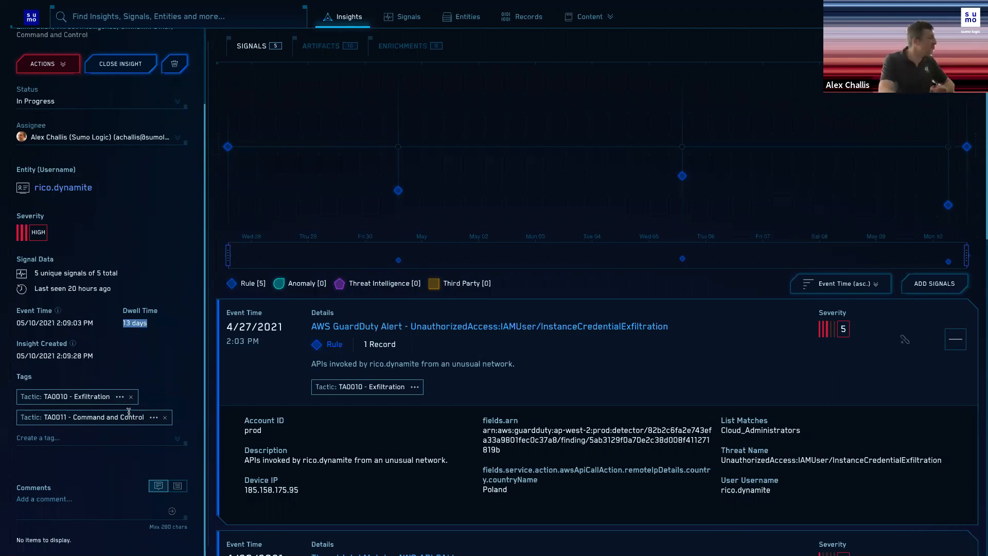
# Check the options of the TA0010 - Exfiltration tag and add the keyword tag phishing to the insight
pyautogui.click(119, 396)
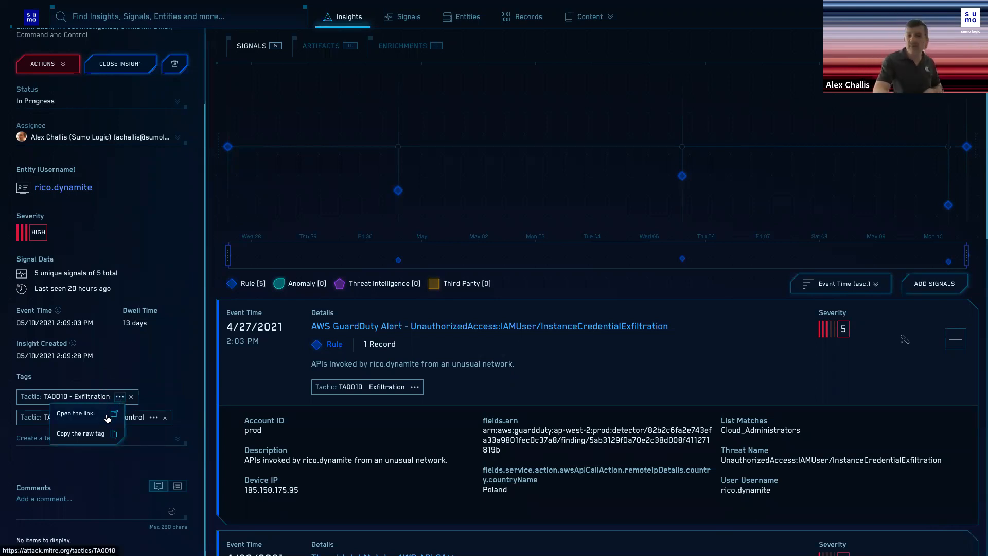
pyautogui.click(112, 473)
pyautogui.click(88, 439)
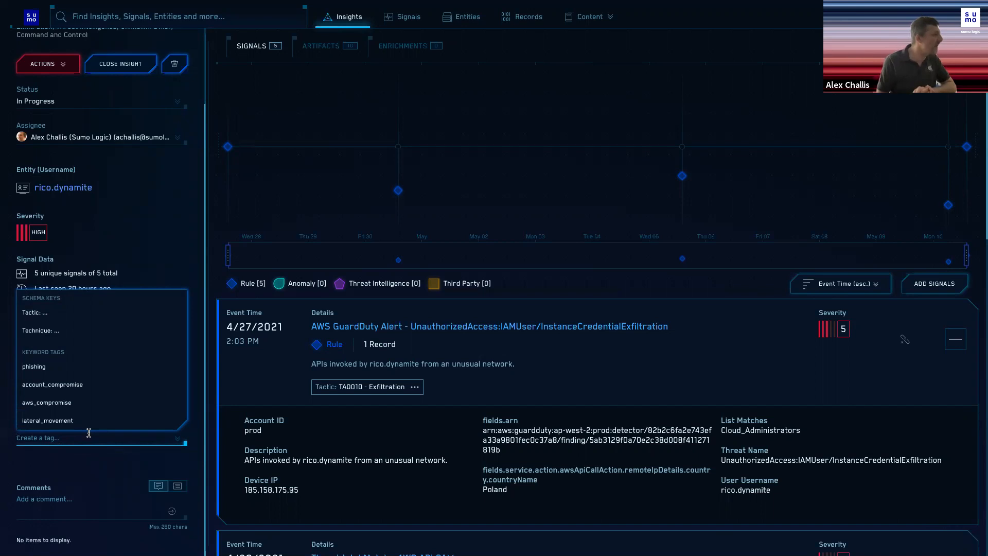
pyautogui.click(55, 370)
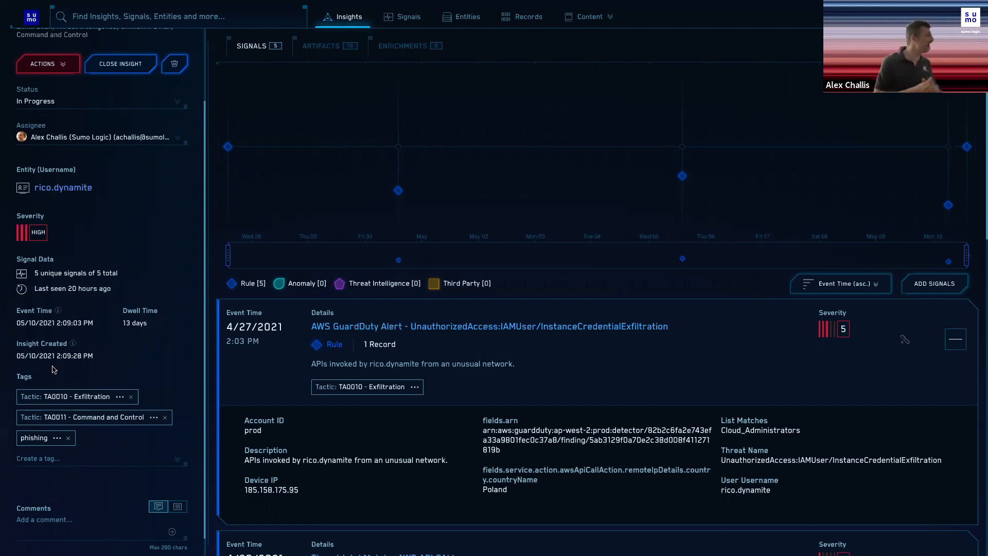
# Post a comment on the insight stating that the analyst, by first name, is investigating
pyautogui.scroll(-1, 133, 474)
pyautogui.click(81, 508)
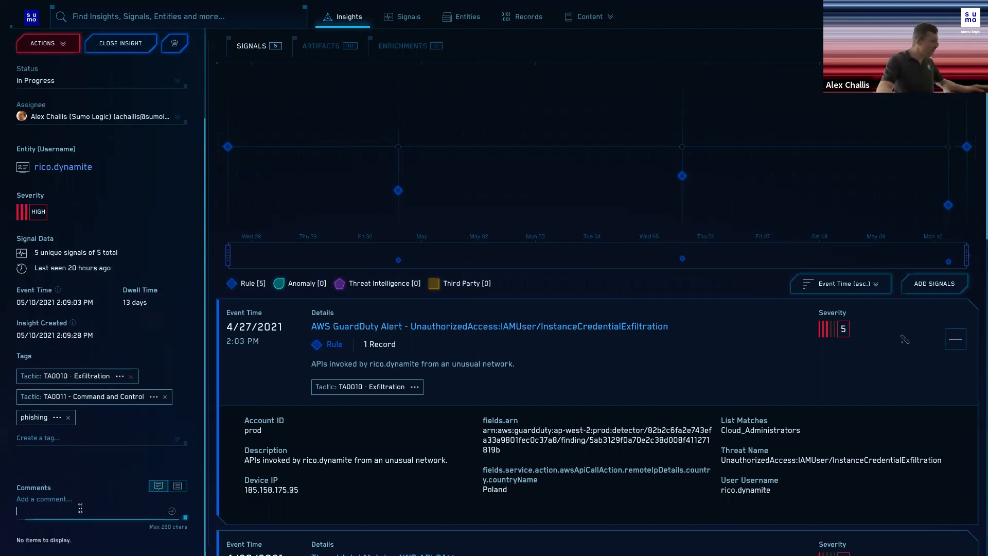
pyautogui.write('Alex is inve')
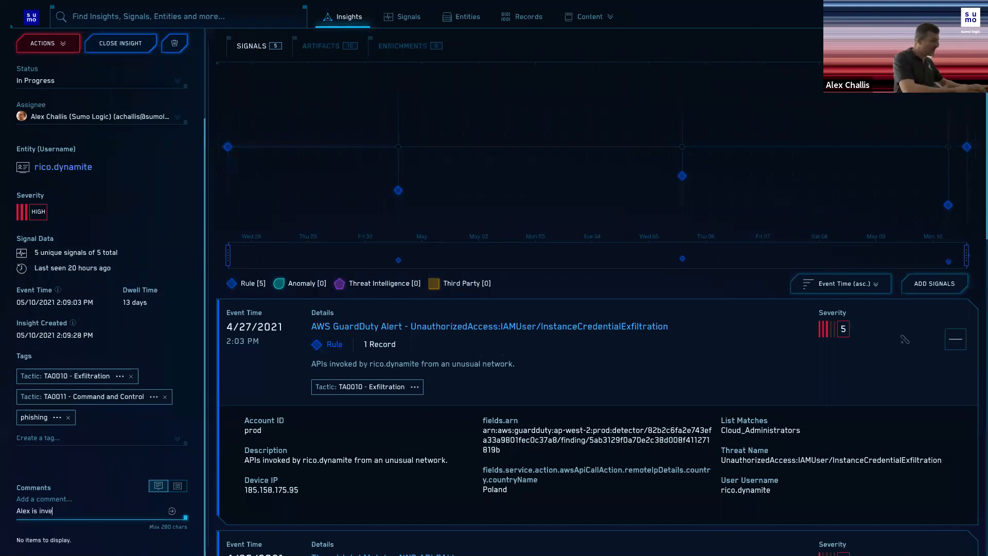
pyautogui.write('stigateing')
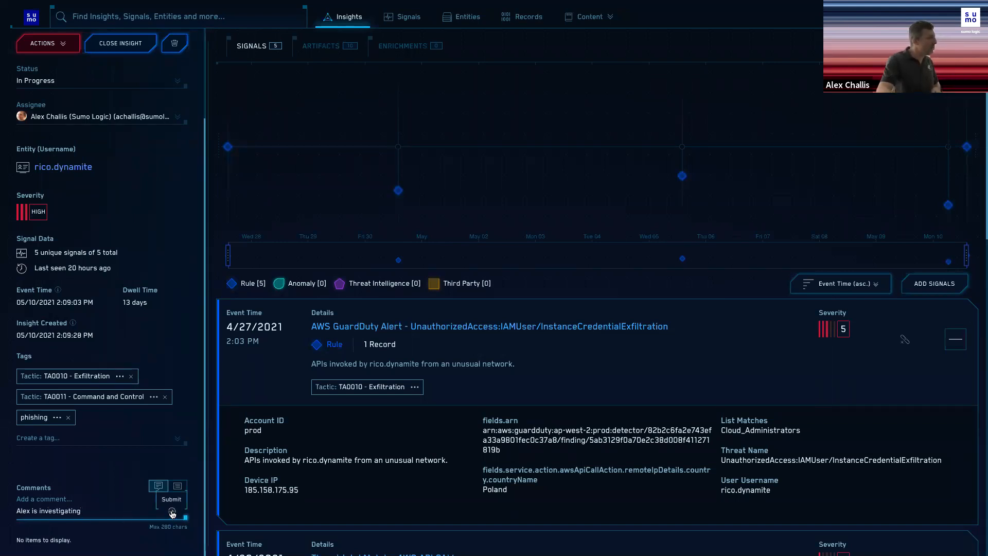
pyautogui.click(172, 513)
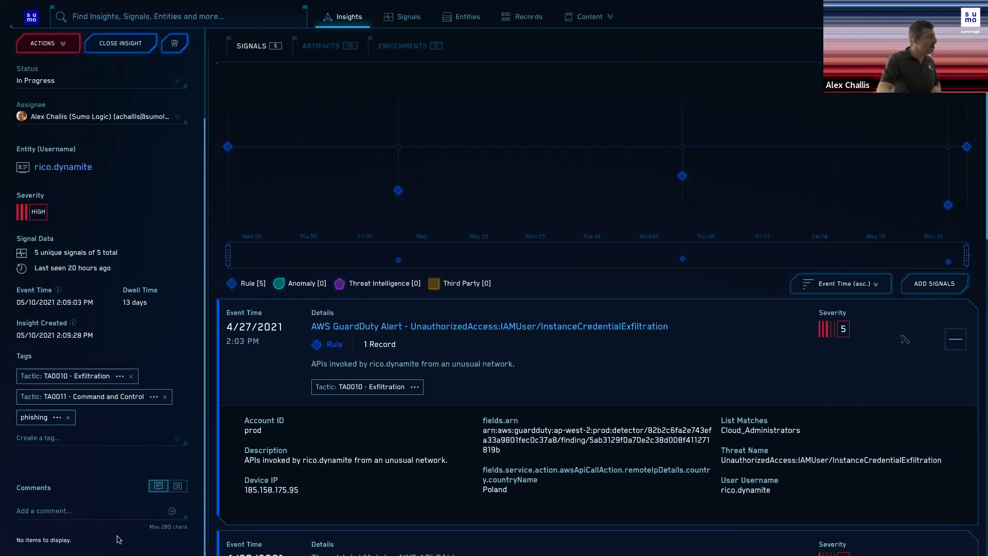
pyautogui.scroll(-1, 118, 537)
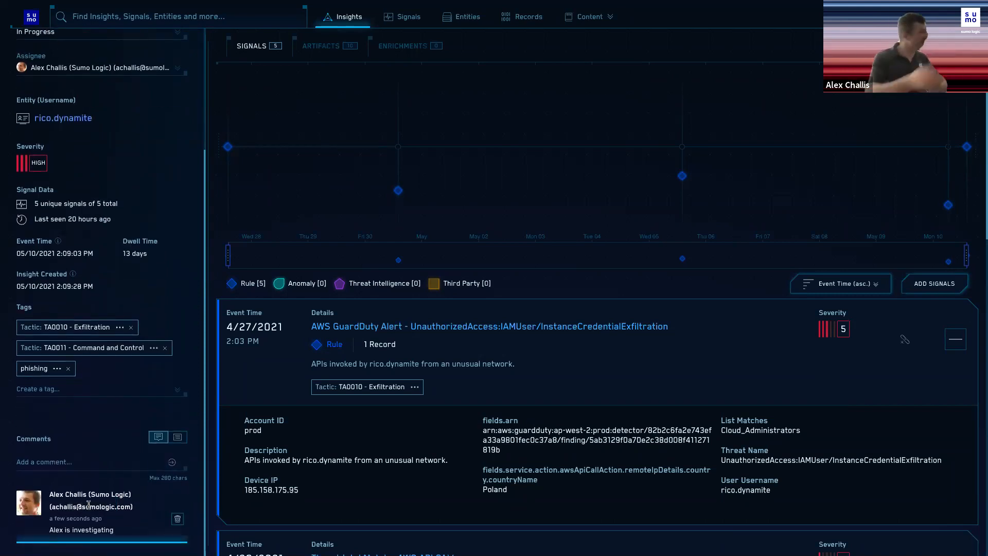
# Switch the insight's comments to the History view and review the logged changes
pyautogui.click(176, 437)
pyautogui.scroll(3, 155, 494)
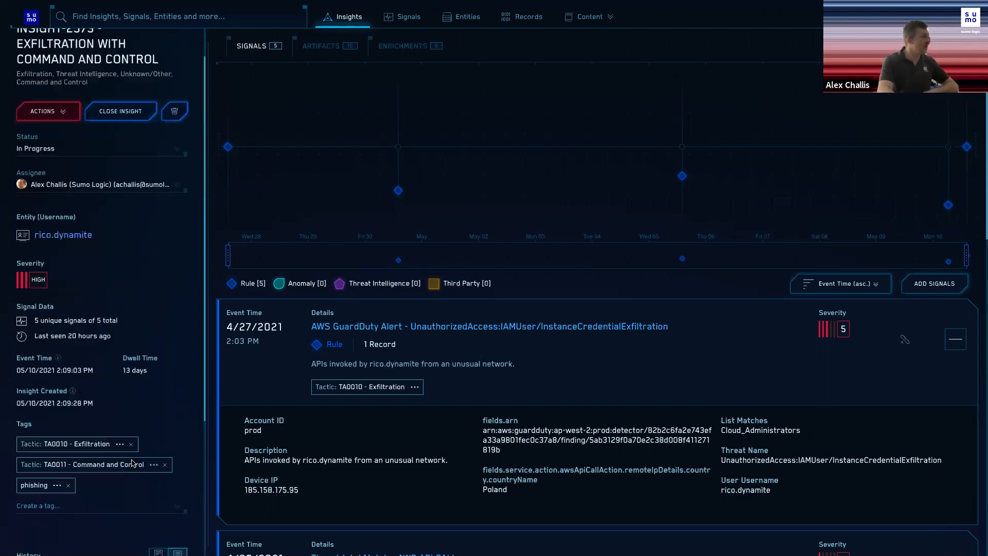
pyautogui.scroll(-2, 152, 502)
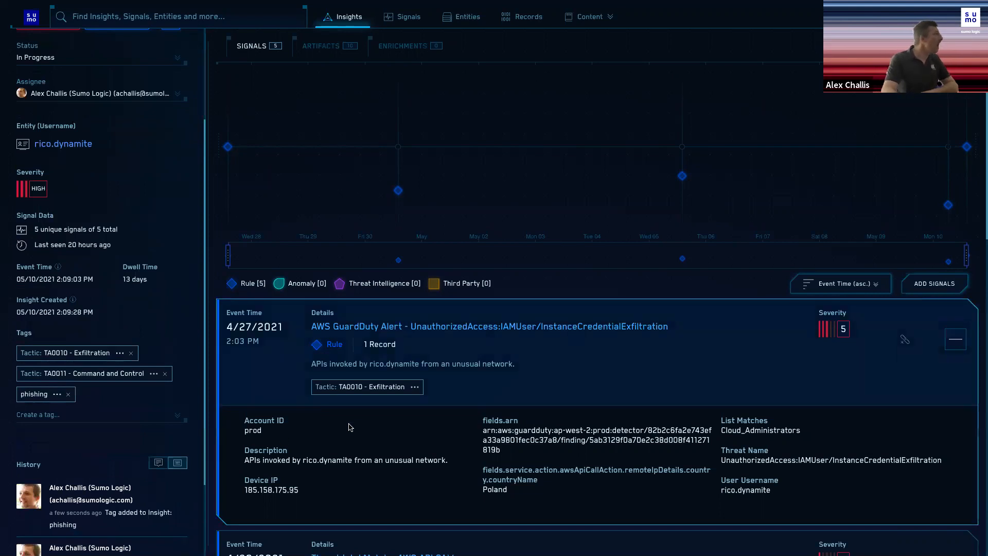
# Collapse the expanded details of the signals listed in the insight, starting with the 4/27/2021 AWS GuardDuty alert
pyautogui.scroll(3, 82, 395)
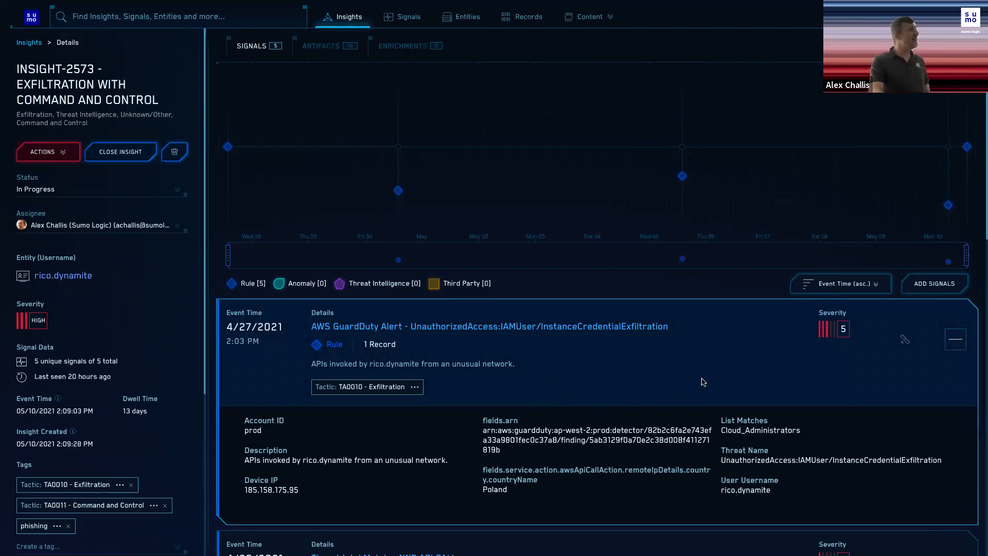
pyautogui.scroll(-2, 705, 381)
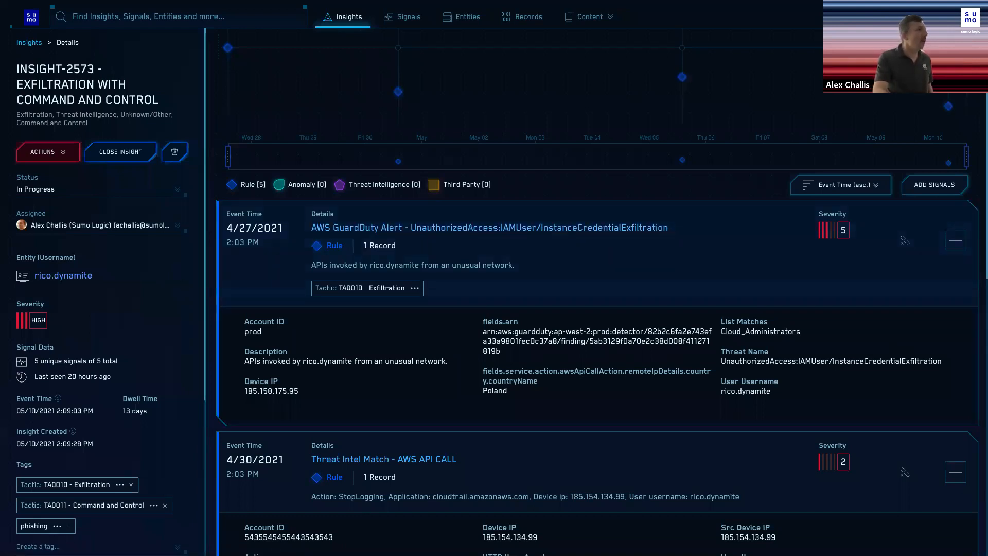
pyautogui.click(957, 244)
pyautogui.click(960, 356)
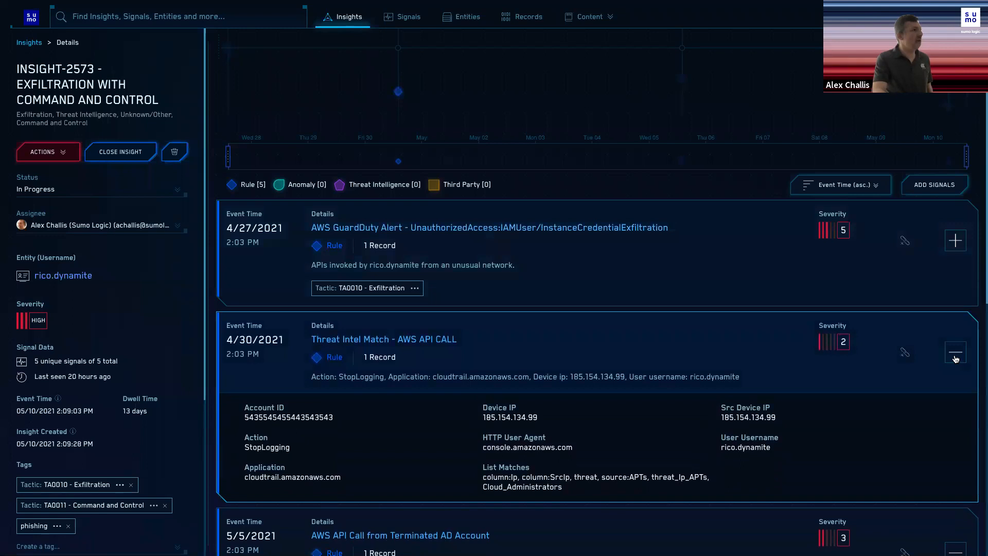
pyautogui.click(957, 453)
pyautogui.click(954, 535)
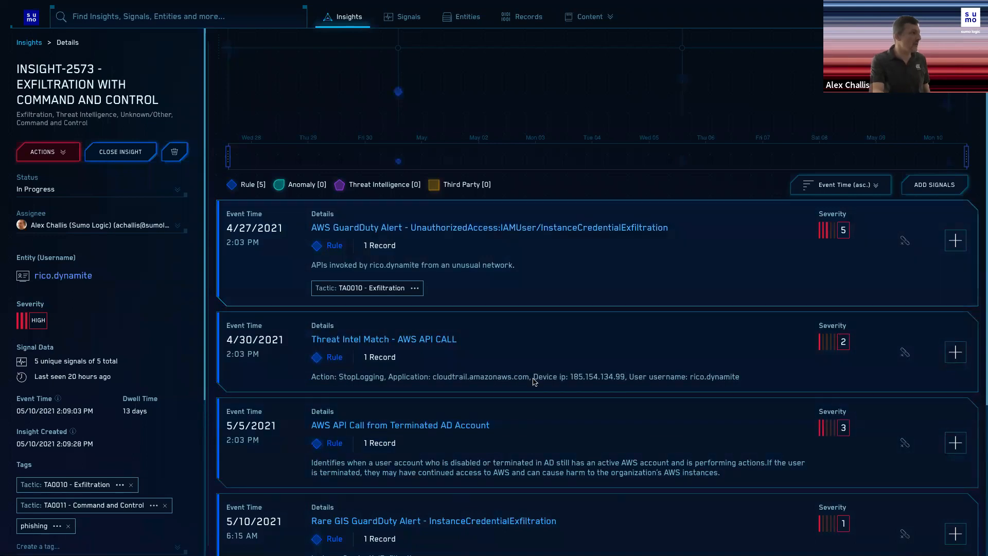
pyautogui.scroll(-1, 612, 509)
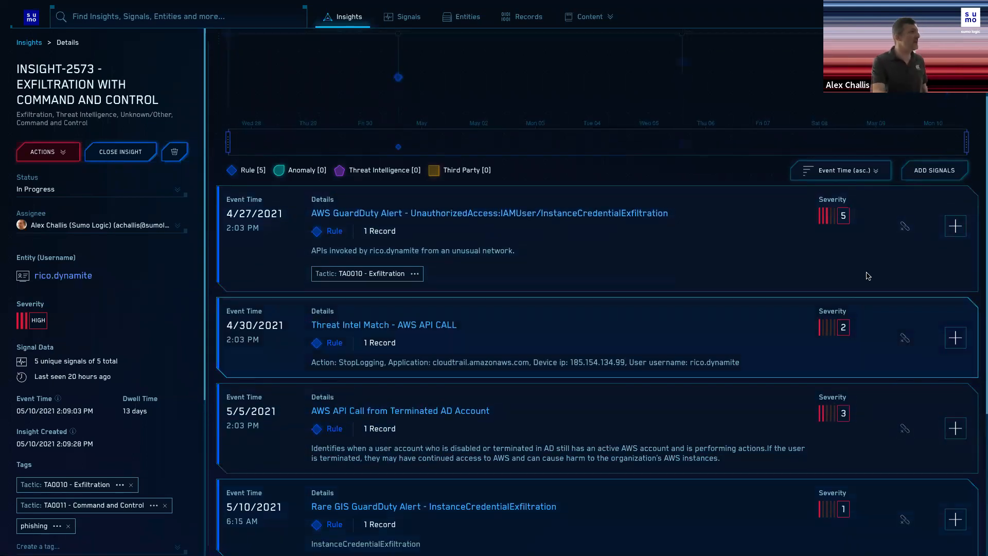
# Expand the AWS GuardDuty Alert signal, open its full details page, and read its description and entity
pyautogui.click(954, 230)
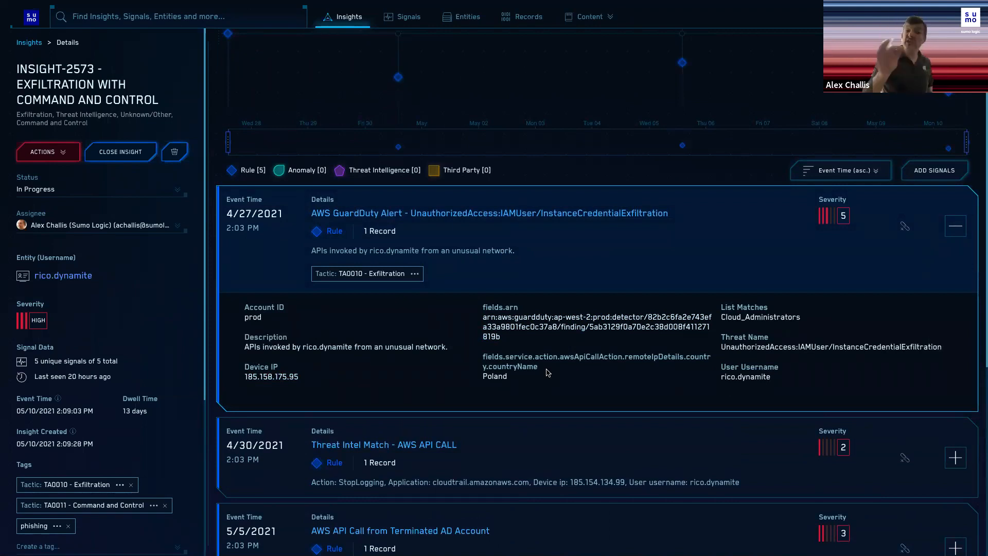
pyautogui.click(533, 215)
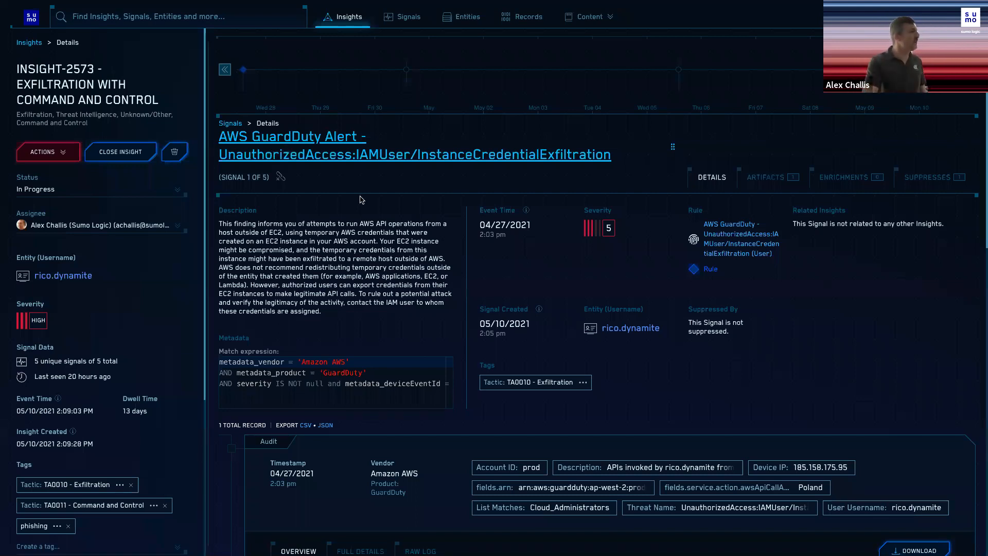
pyautogui.moveTo(337, 320); pyautogui.dragTo(220, 224)
pyautogui.click(360, 341)
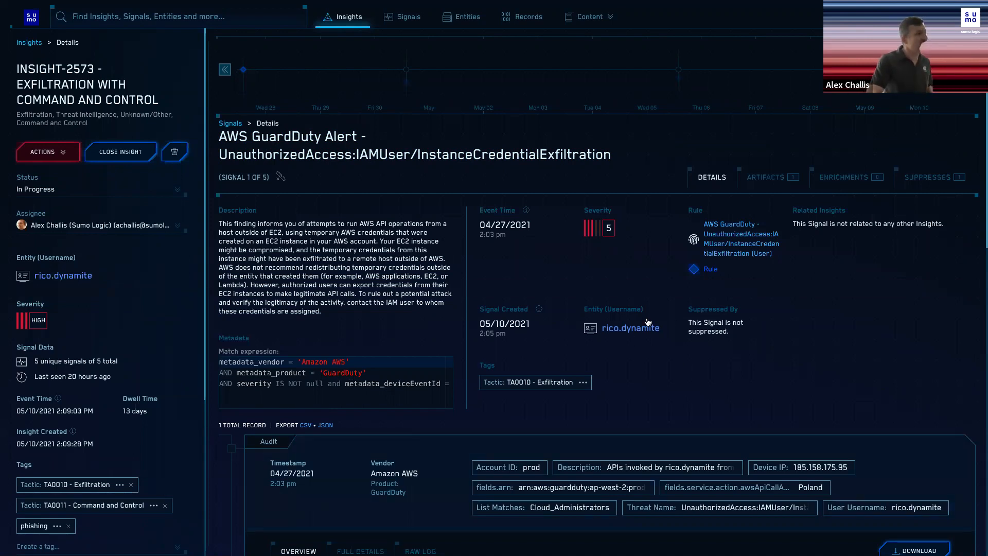
pyautogui.moveTo(632, 329)
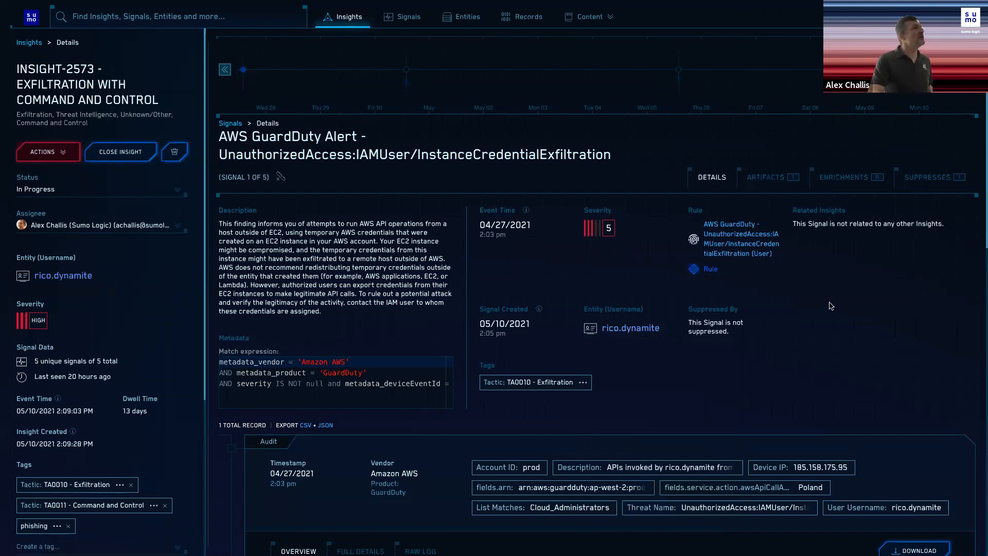
# Examine the GuardDuty signal's audit record, including its device, details, ingest source, mapping and extracted fields
pyautogui.scroll(-4, 834, 313)
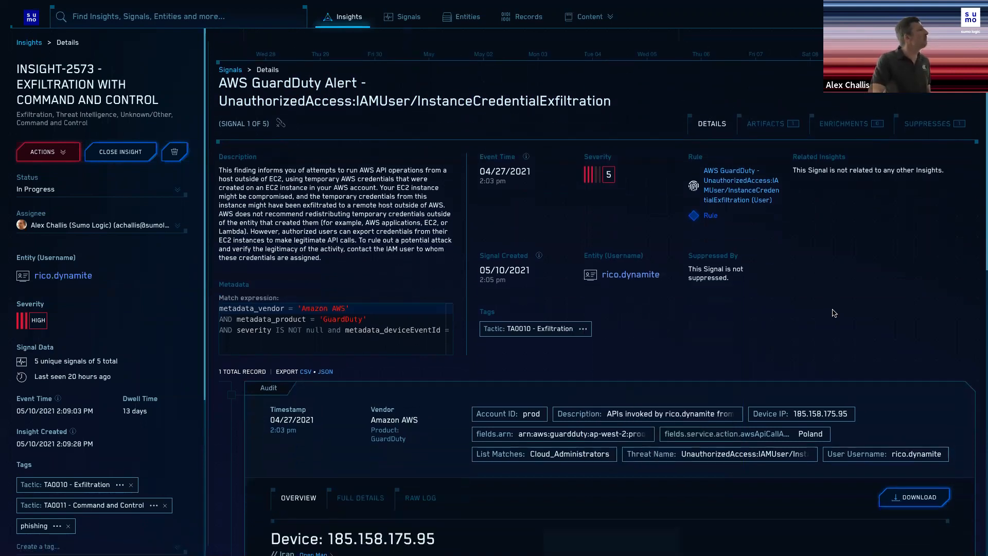
pyautogui.scroll(-2, 833, 313)
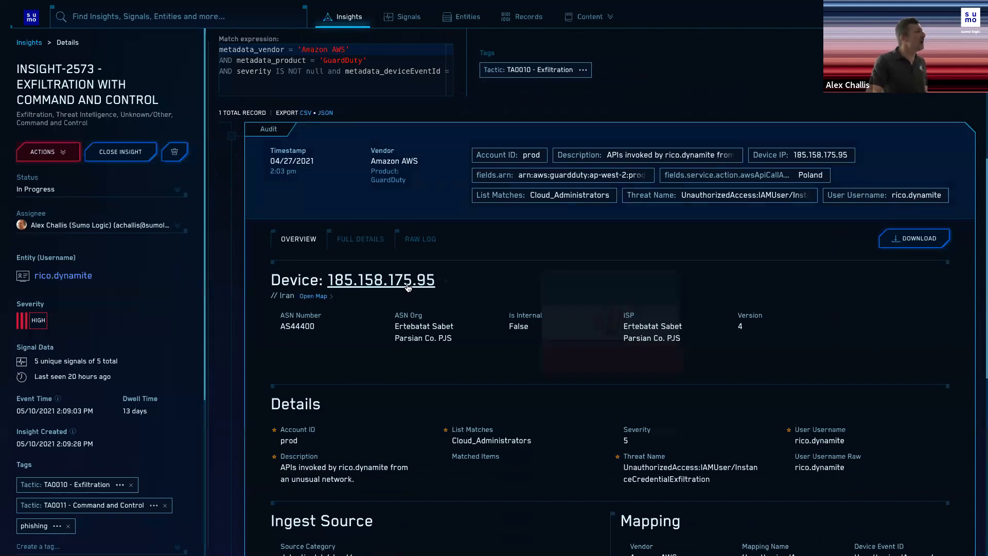
pyautogui.scroll(-1, 787, 333)
pyautogui.scroll(-1, 788, 334)
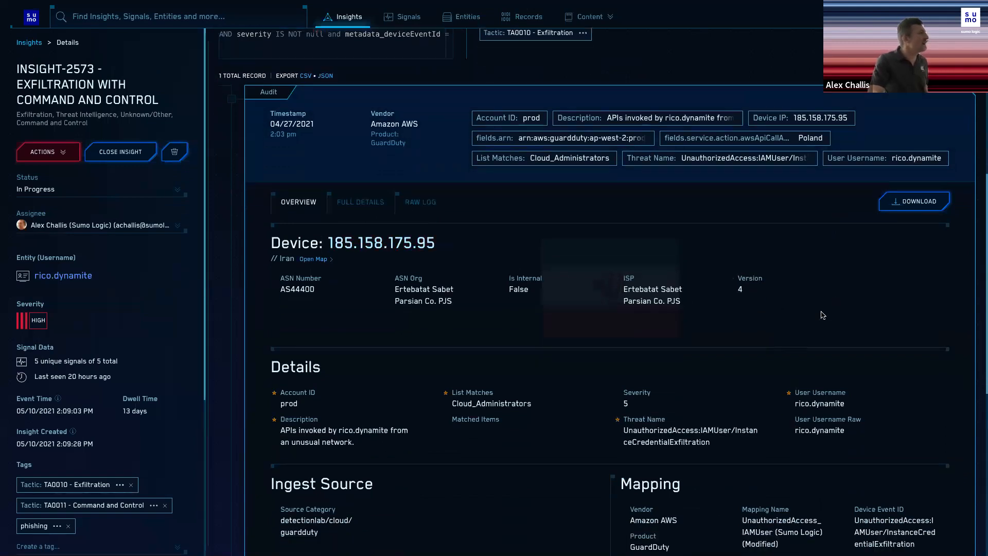
pyautogui.scroll(-1, 823, 314)
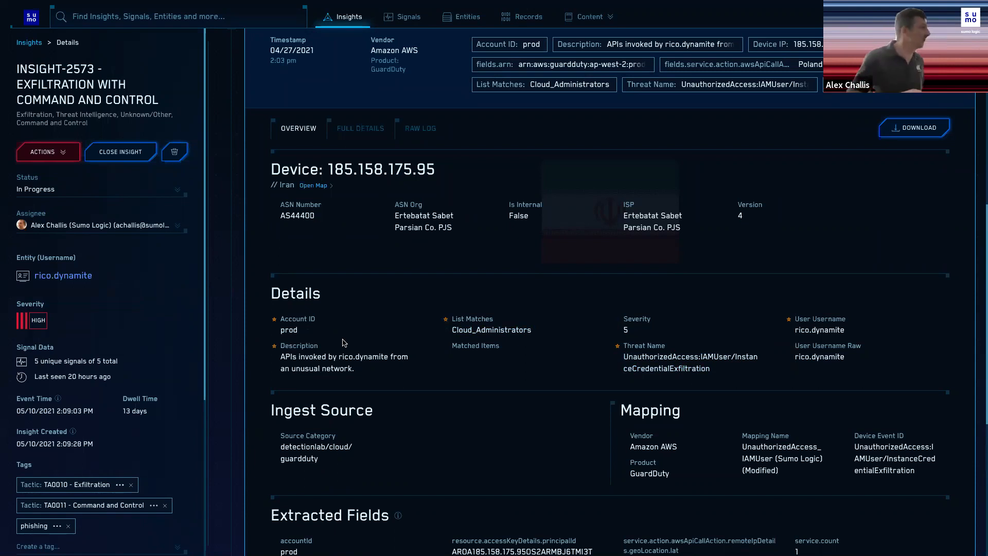
pyautogui.scroll(-1, 766, 281)
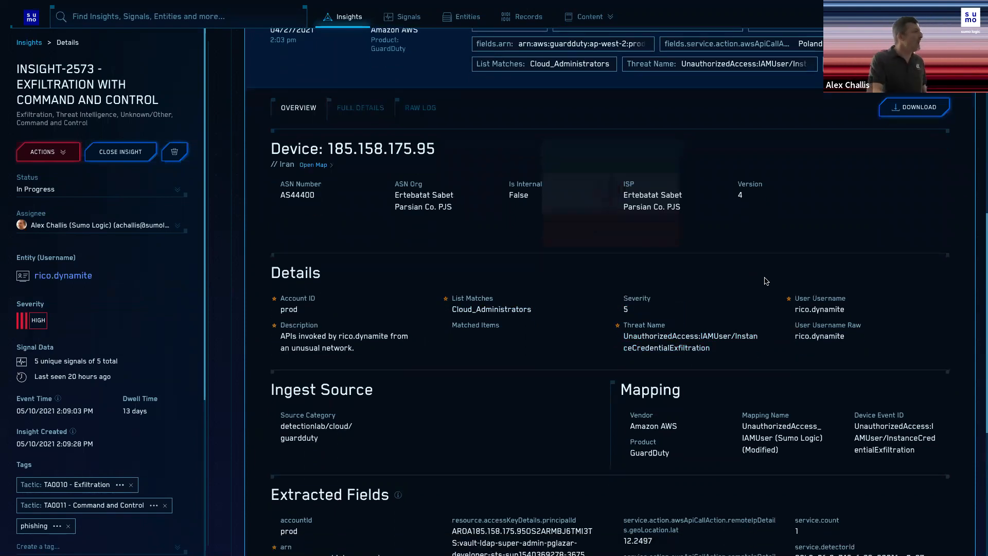
pyautogui.scroll(-6, 766, 281)
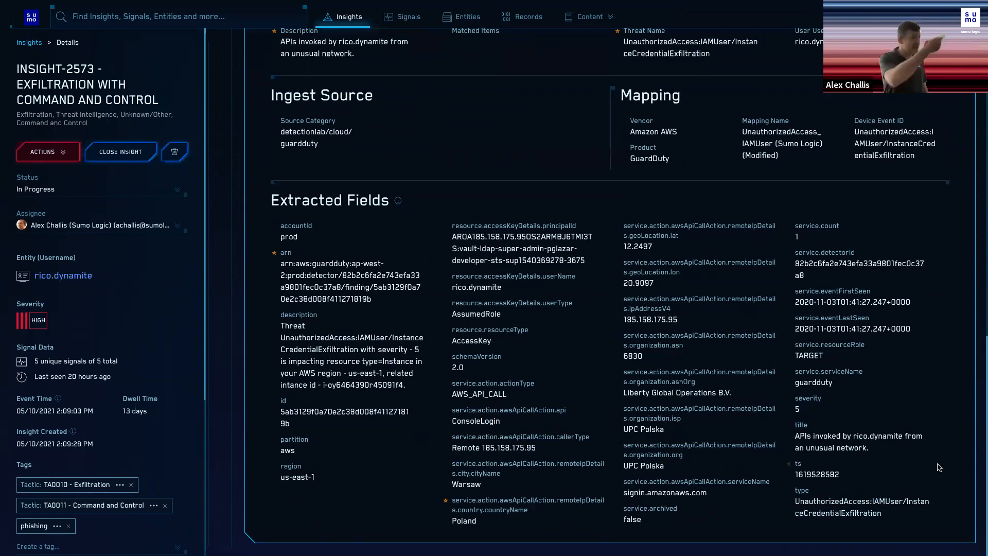
pyautogui.scroll(7, 877, 393)
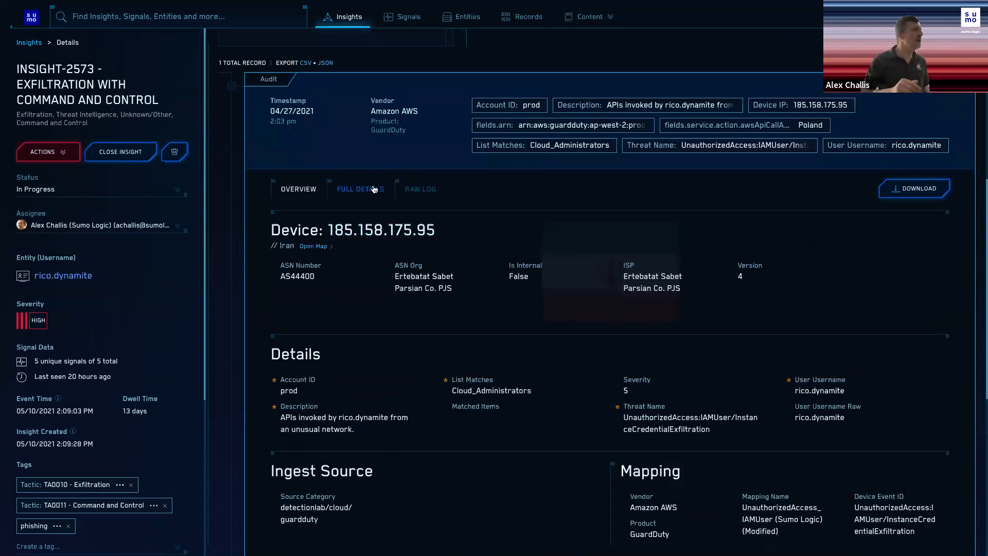
pyautogui.scroll(3, 403, 261)
pyautogui.scroll(3, 402, 260)
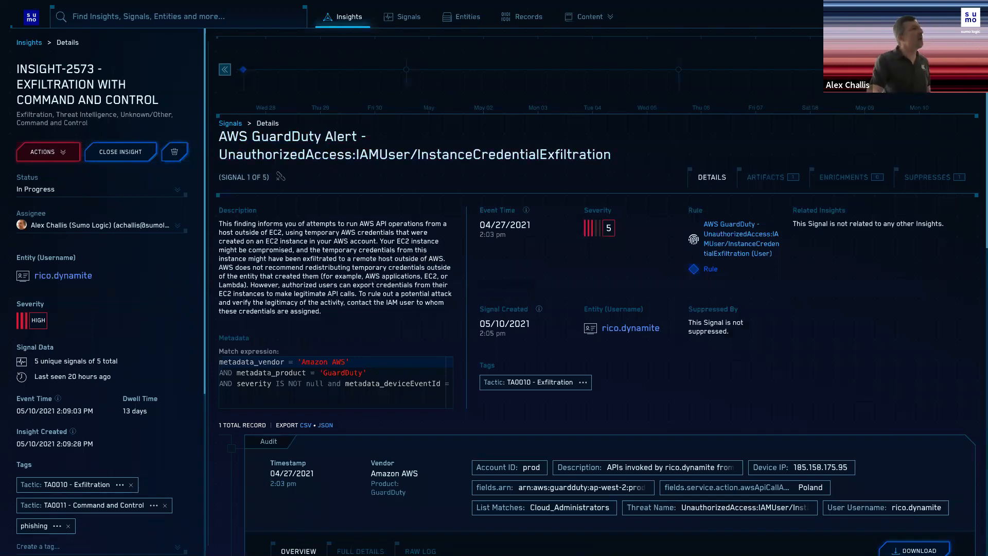
# View the details of the Threat Intel Match - AWS API CALL and AWS API Call from Terminated AD Account signals from the timeline
pyautogui.click(405, 82)
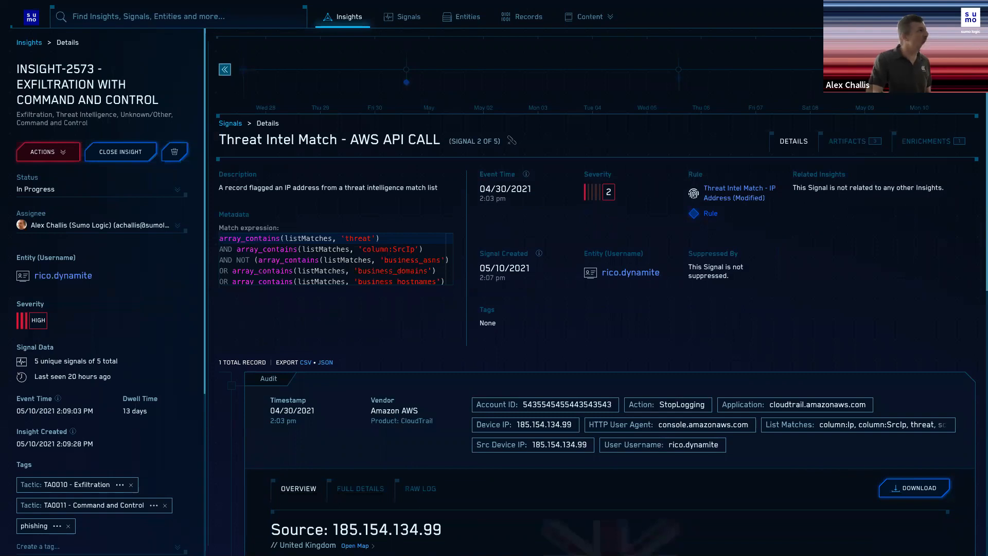
pyautogui.click(678, 77)
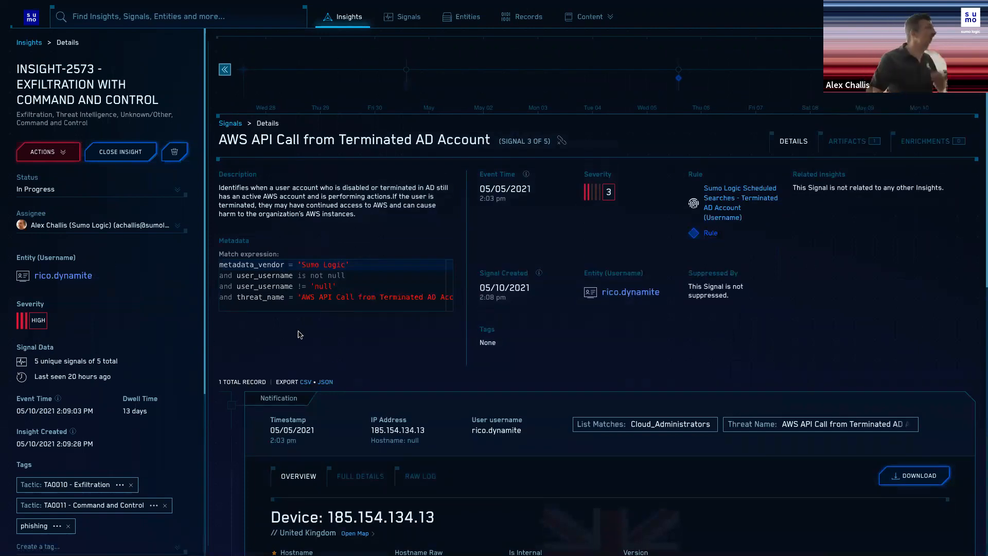
# Close the insight with the resolution Resolved and the additional comment "Recovered the account"
pyautogui.click(118, 152)
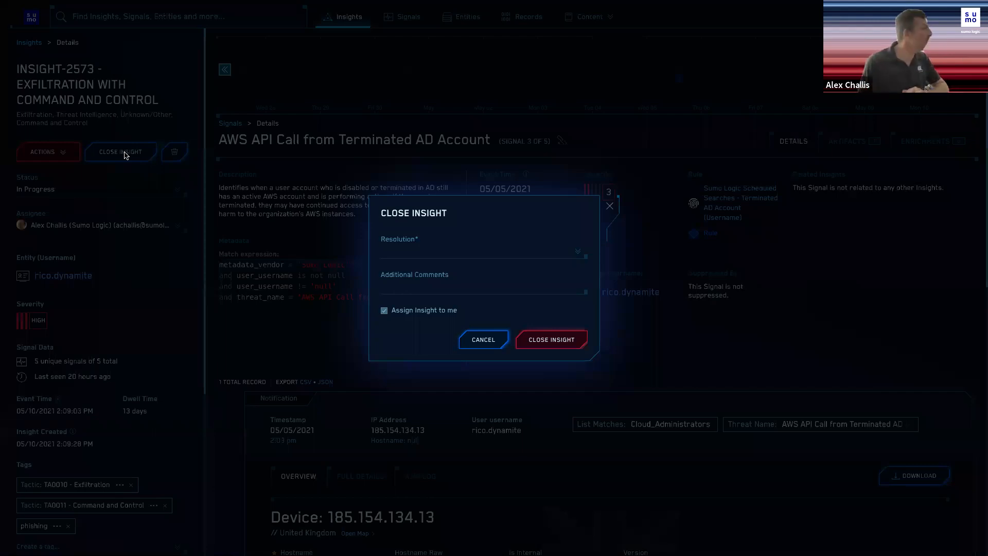
pyautogui.click(535, 256)
pyautogui.click(417, 271)
pyautogui.click(445, 289)
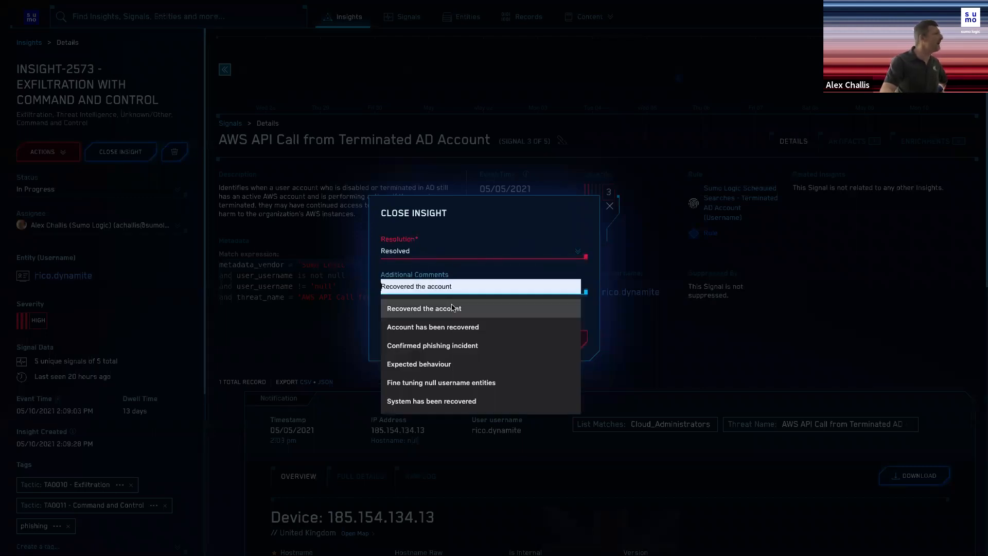
pyautogui.click(452, 310)
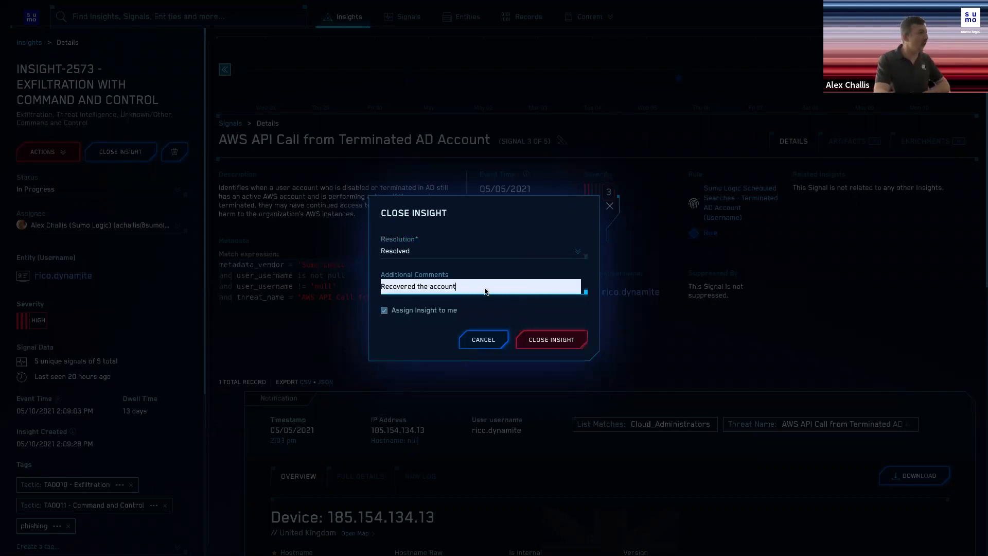
pyautogui.click(559, 344)
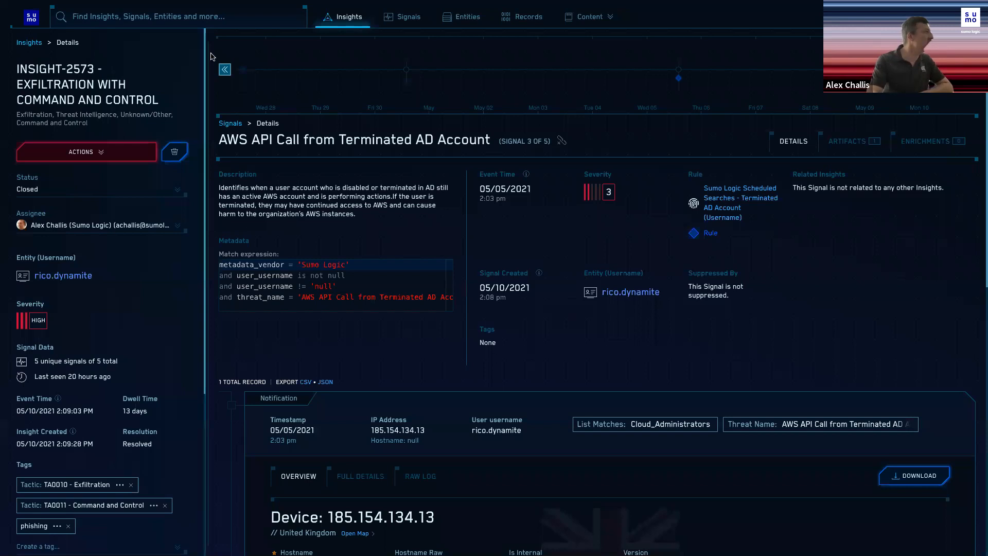
# Return to the Insight Radar dashboard and switch to the slide presentation, advancing to the "Support, when you need it most" slide
pyautogui.click(32, 21)
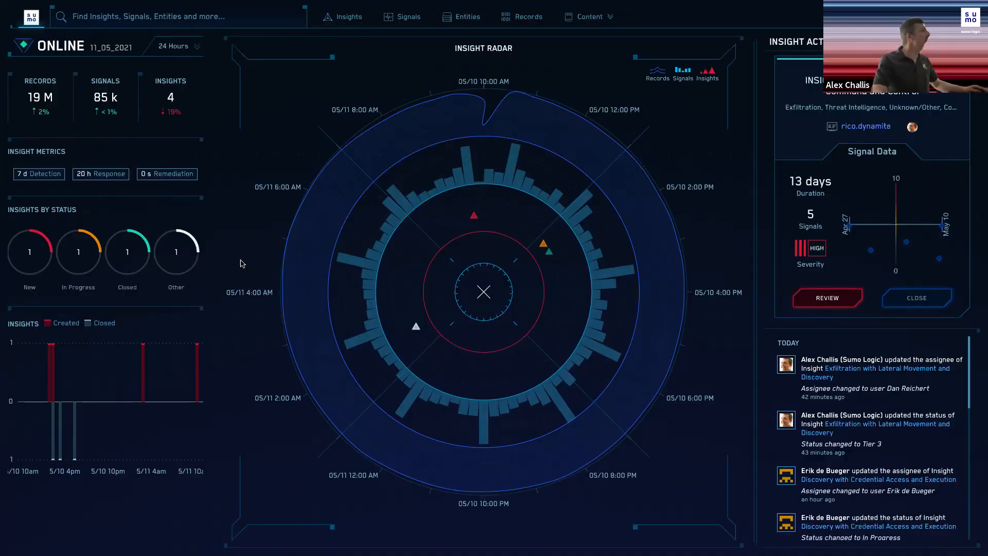
pyautogui.hotkey('ctrl', 'Left')
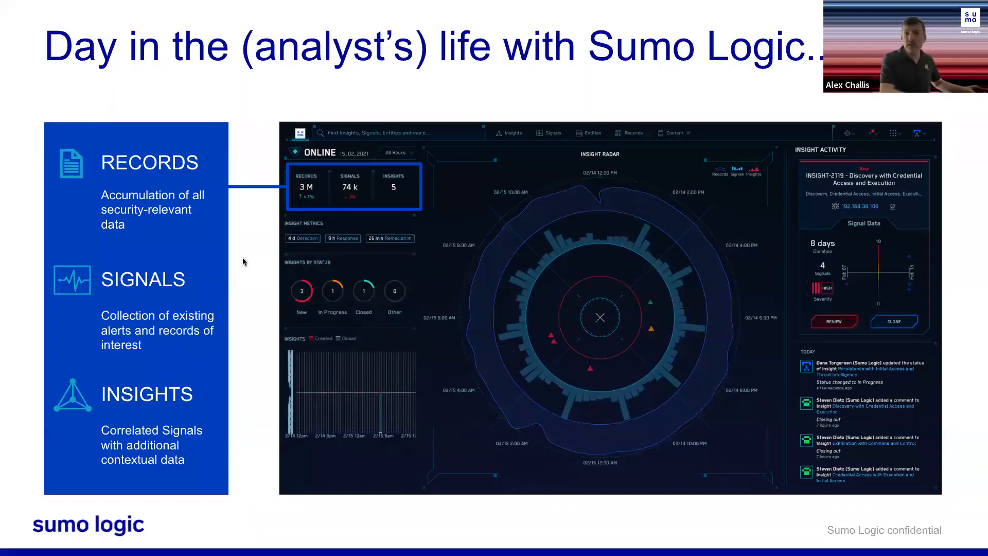
pyautogui.press('Right')
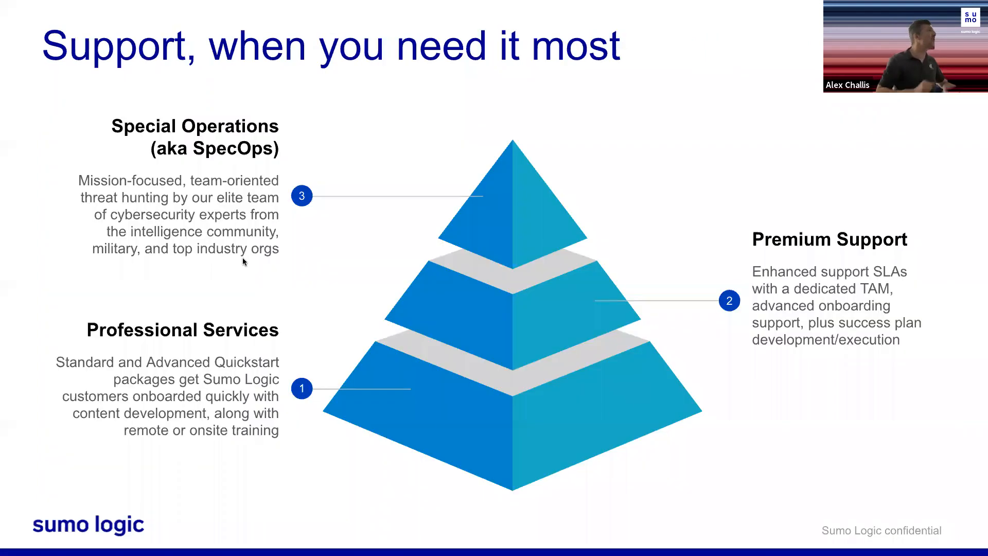